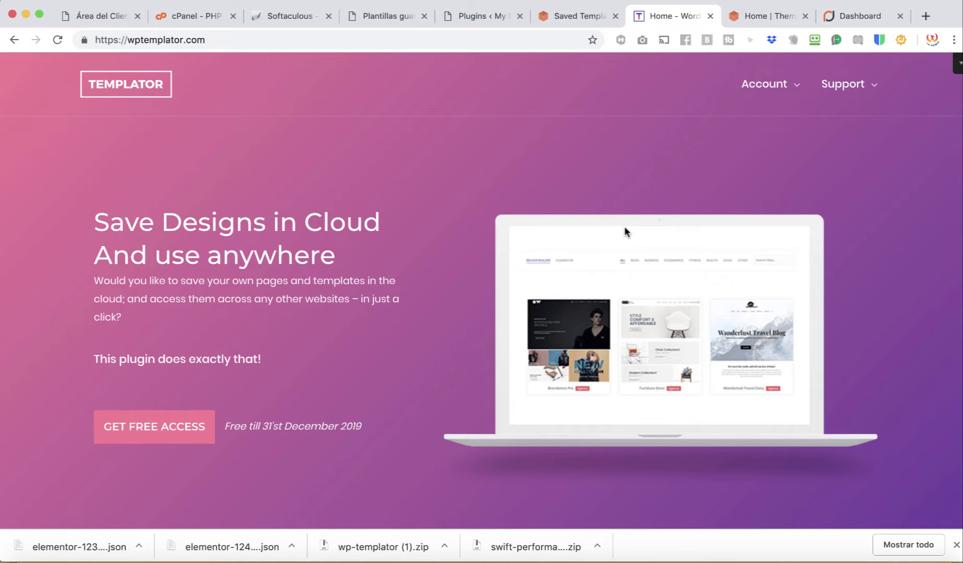
pyautogui.click(881, 542)
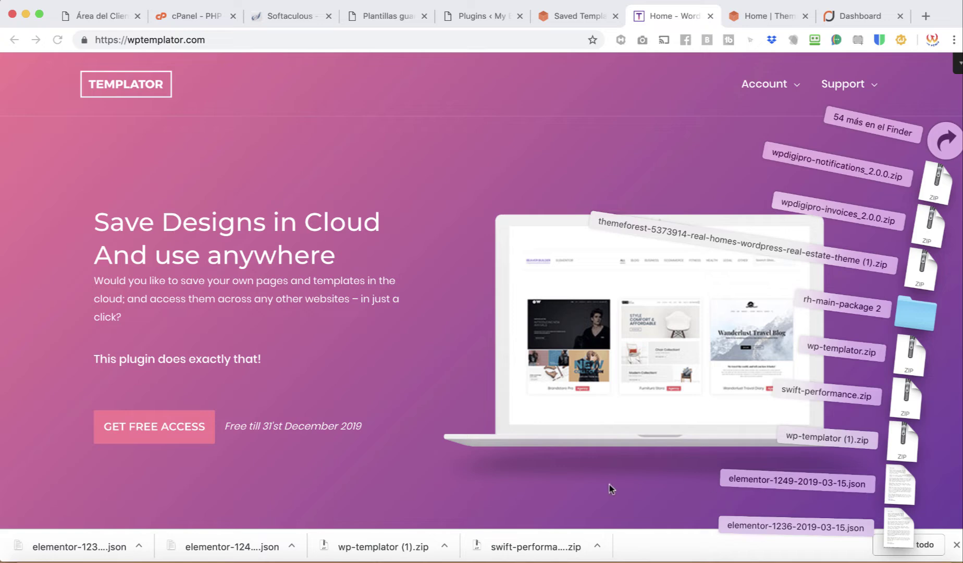
pyautogui.click(531, 149)
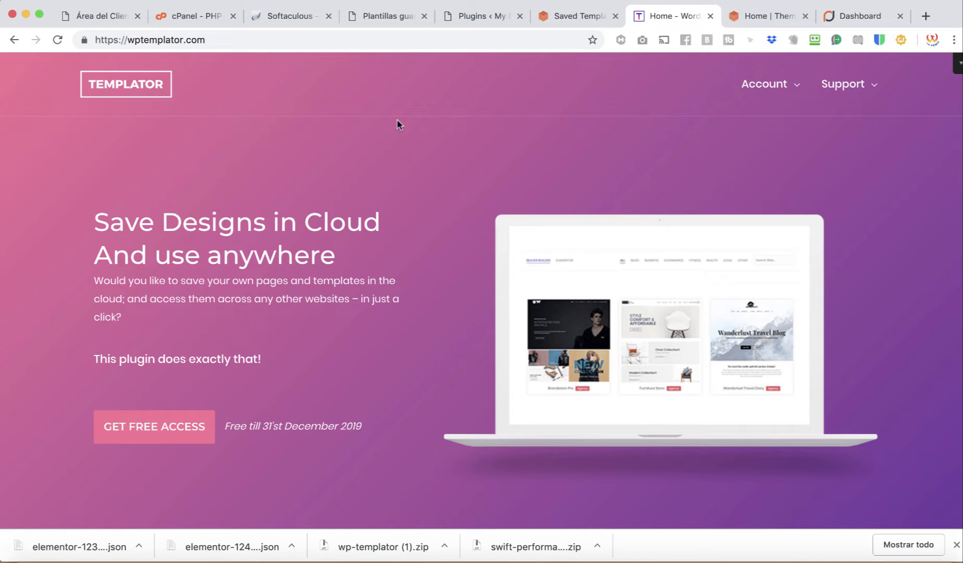
# Open the Templator free-access checkout and remove the duplicate Free Access item from the cart.
pyautogui.click(177, 435)
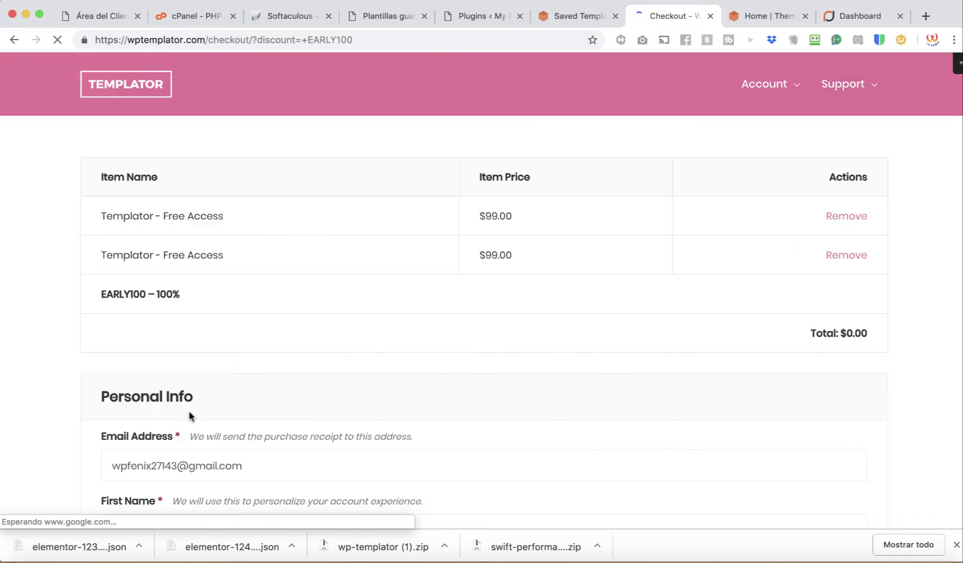
pyautogui.click(843, 219)
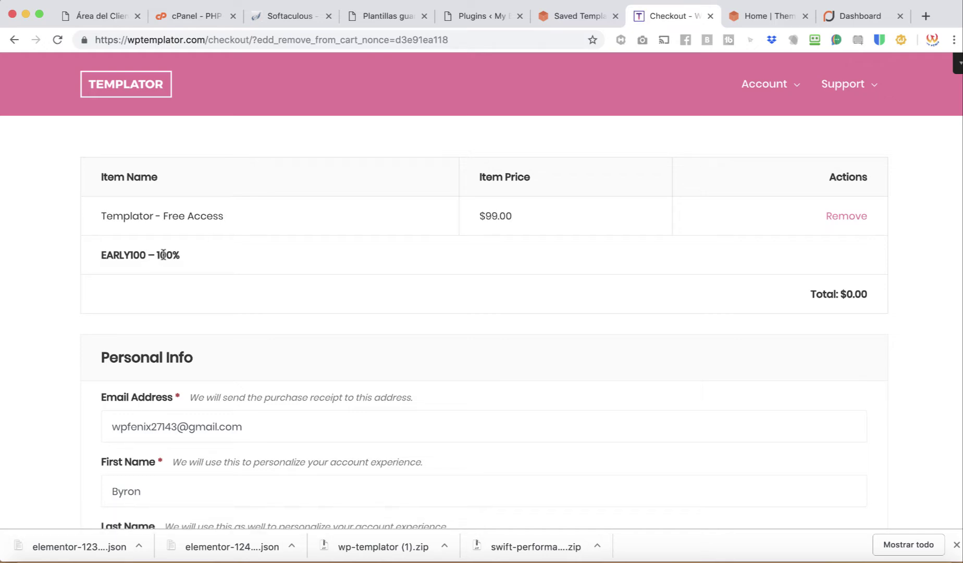
# Review the checkout's discount, personal info fields and Free Download option, and return to the Templator home page.
pyautogui.scroll(-4, 299, 388)
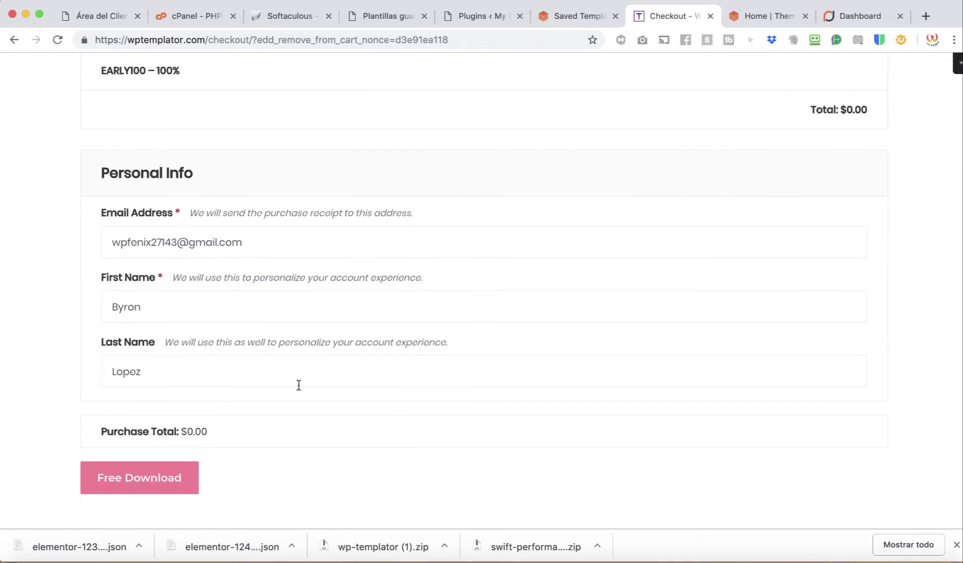
pyautogui.scroll(4, 299, 385)
pyautogui.scroll(-5, 338, 398)
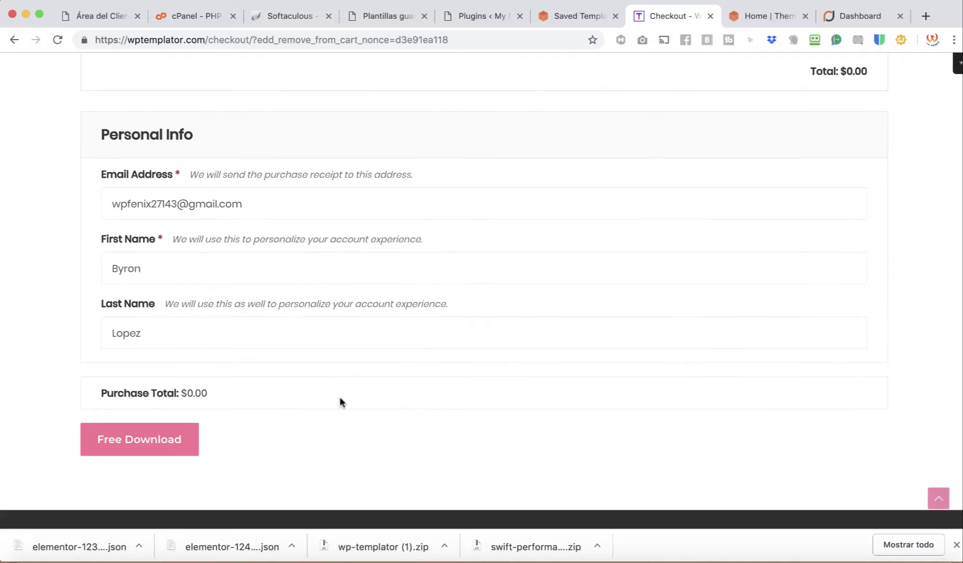
pyautogui.scroll(5, 382, 395)
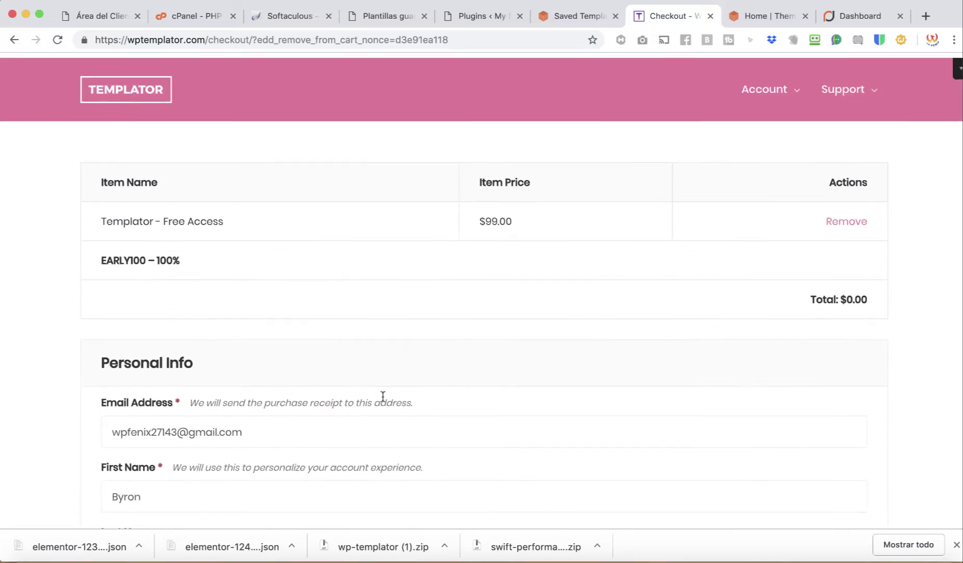
pyautogui.moveTo(786, 86)
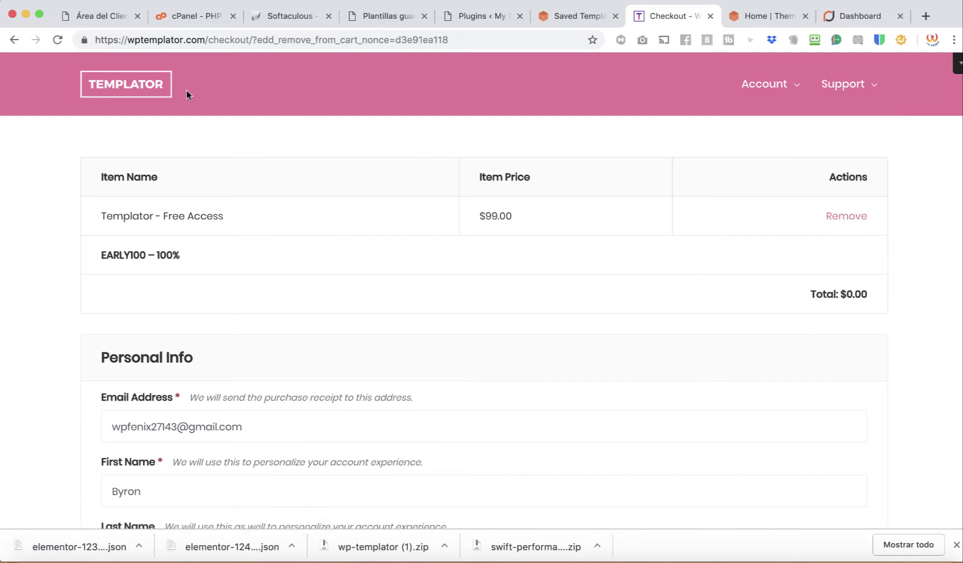
pyautogui.click(115, 86)
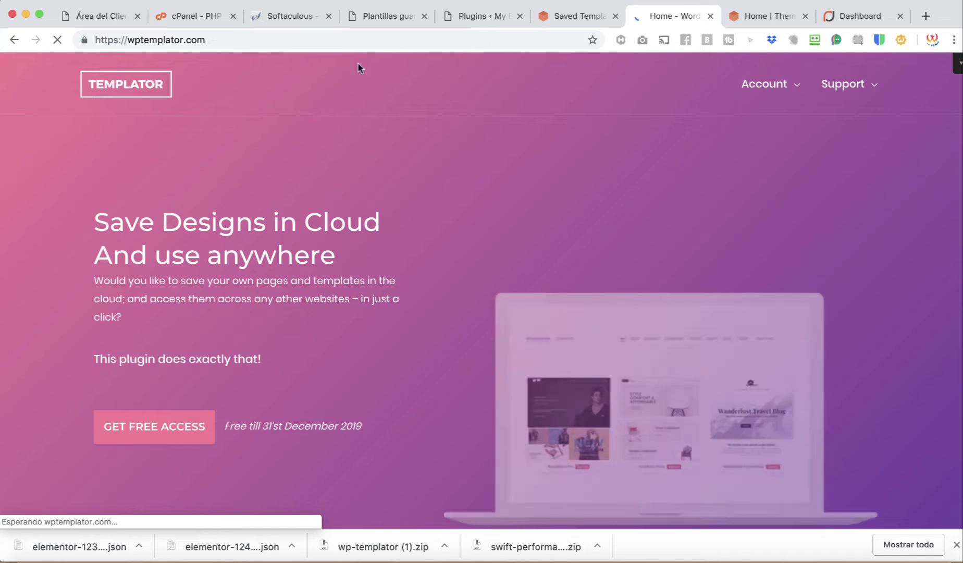
# Switch to the WordPress saved templates and create a new template of type Page named MENU1.
pyautogui.click(576, 18)
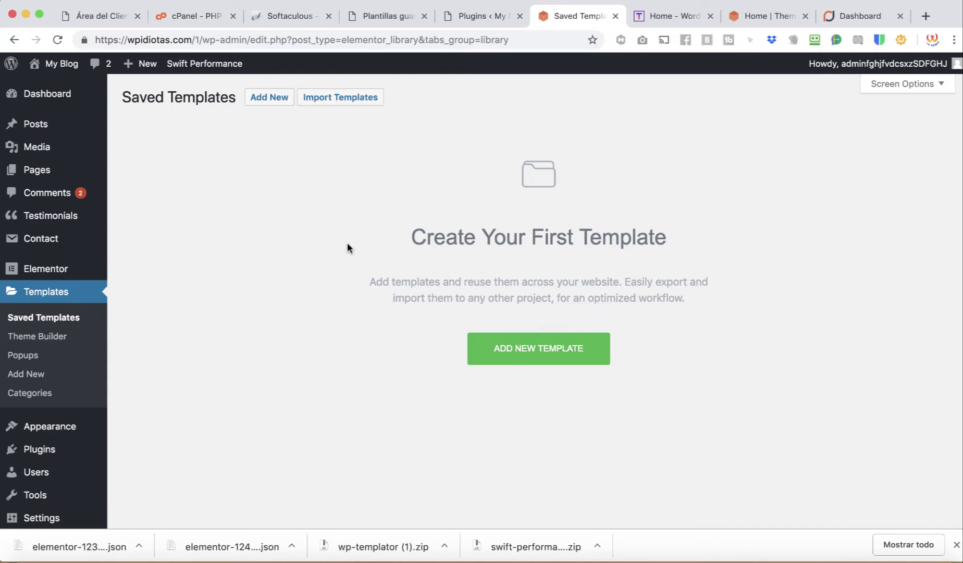
pyautogui.click(38, 323)
pyautogui.click(273, 97)
pyautogui.click(591, 289)
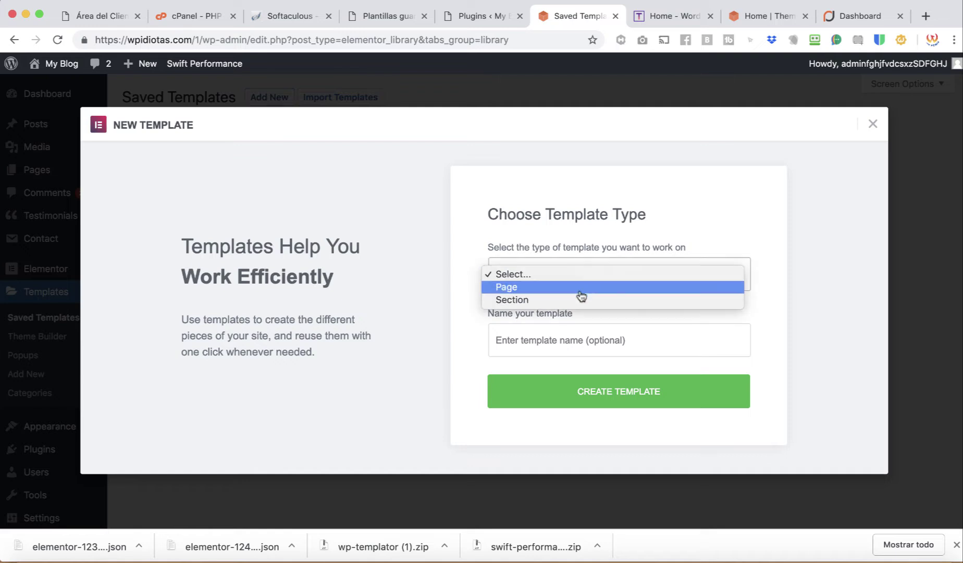
pyautogui.click(561, 288)
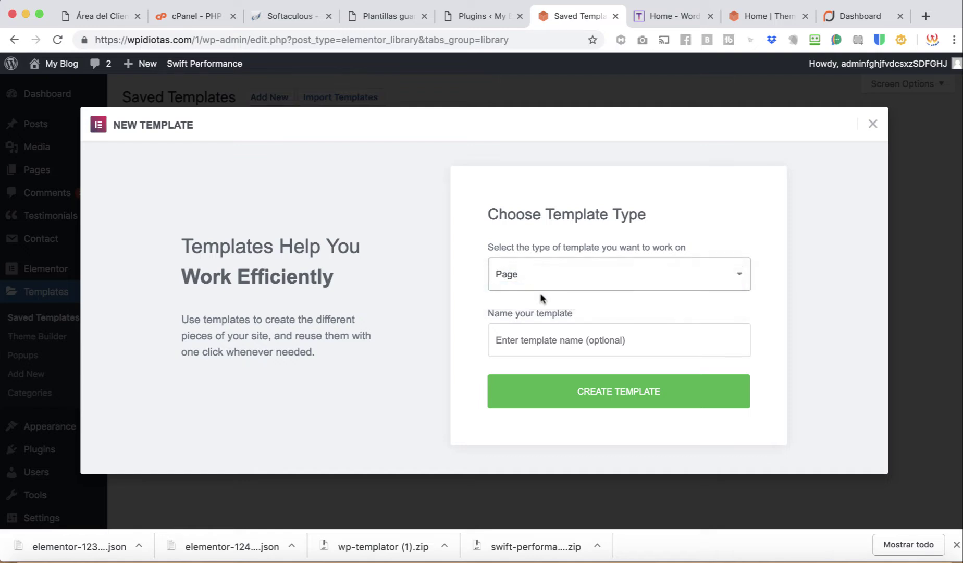
pyautogui.click(535, 340)
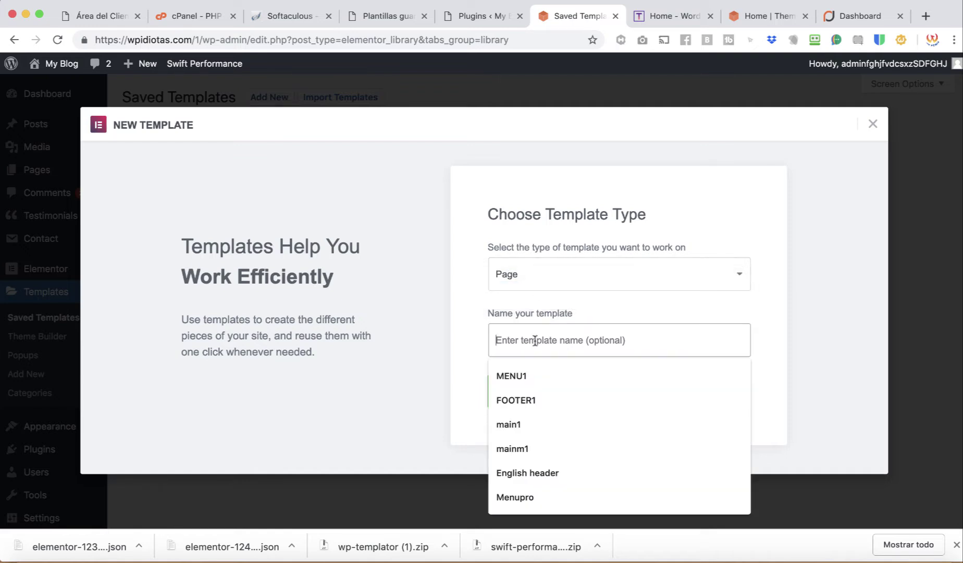
pyautogui.click(532, 380)
pyautogui.click(606, 394)
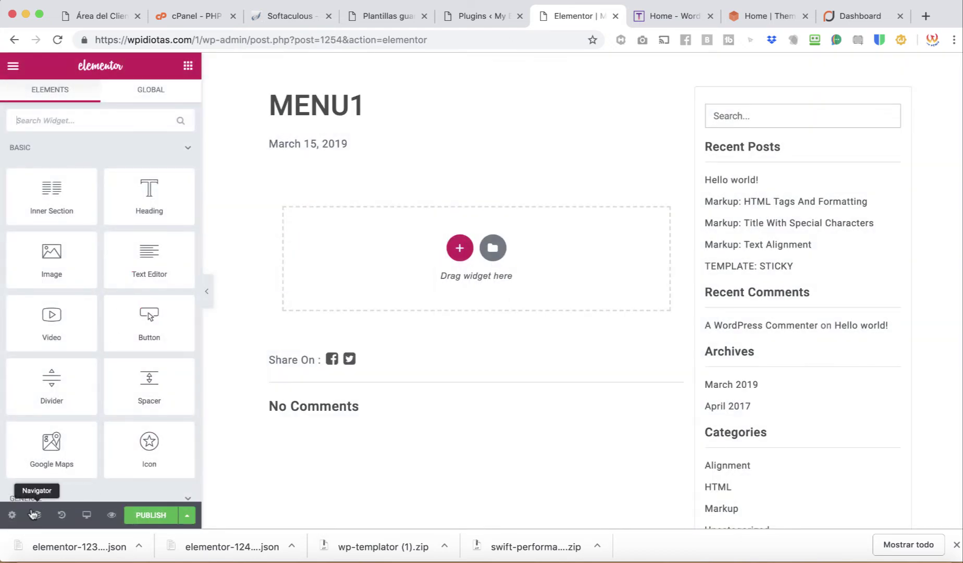
# Set the MENU1 template's page layout to Elementor Canvas.
pyautogui.click(13, 515)
pyautogui.click(140, 291)
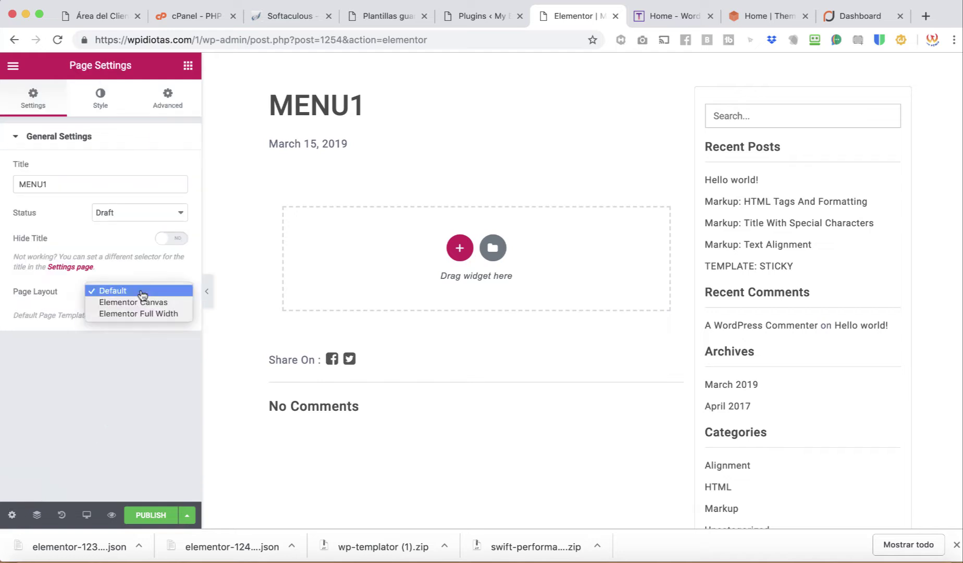
pyautogui.click(147, 302)
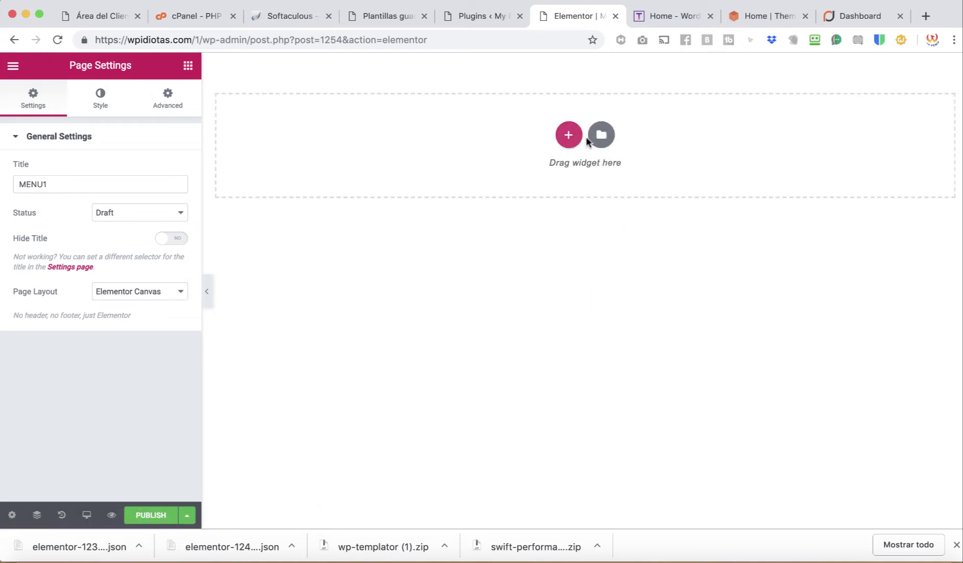
# Insert the library page template listed between Homepage – Study and Product – App, and publish the MENU1 template.
pyautogui.click(600, 138)
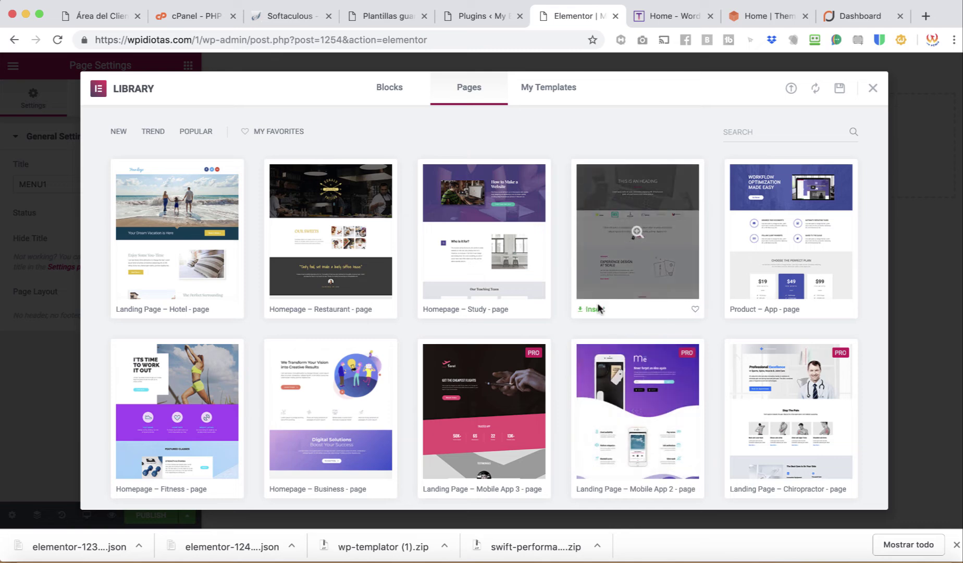
pyautogui.click(595, 306)
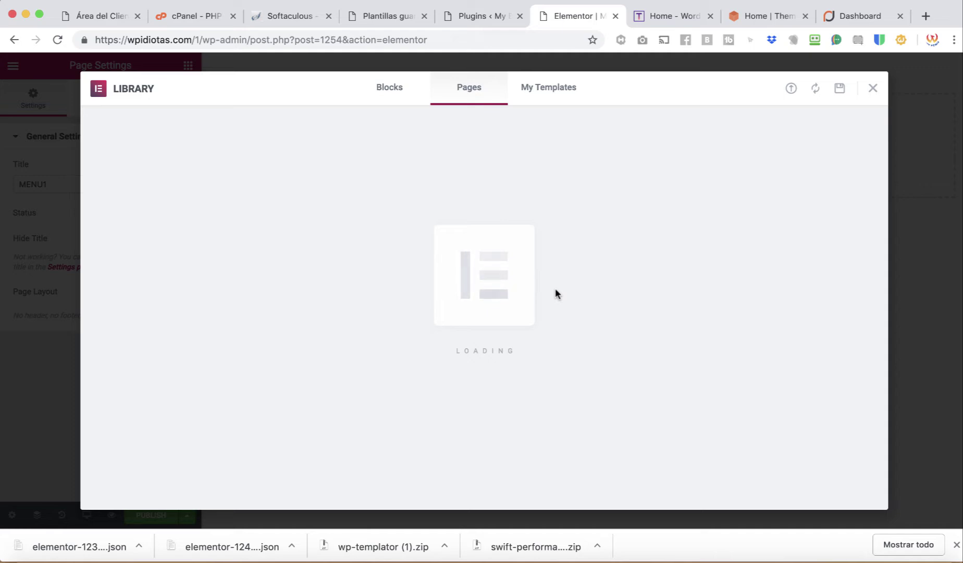
pyautogui.scroll(-15, 521, 289)
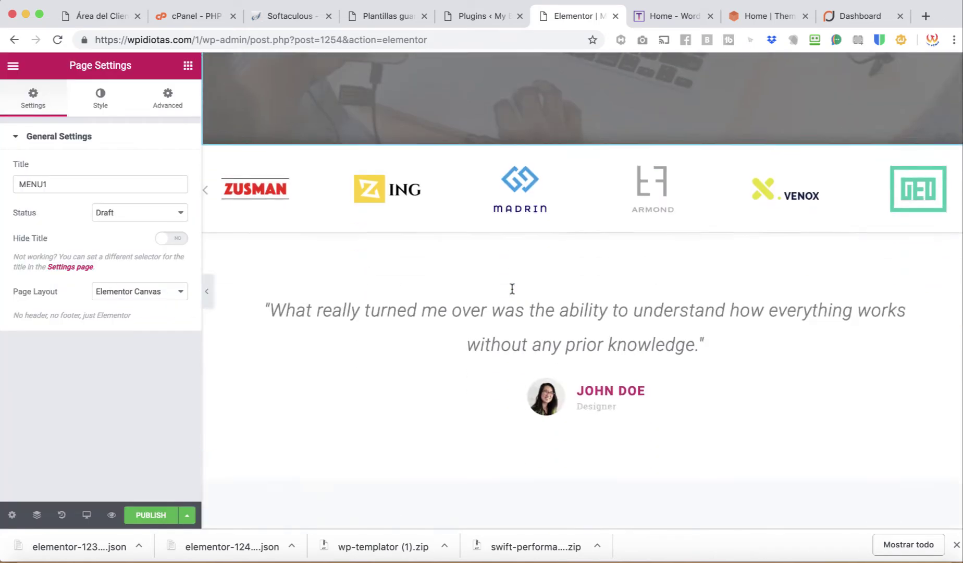
pyautogui.scroll(-10, 513, 289)
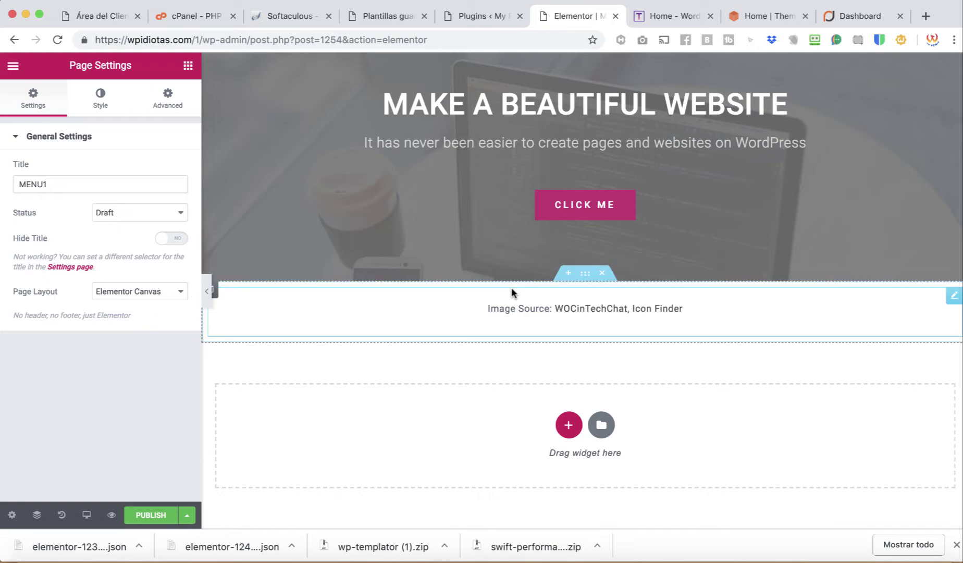
pyautogui.click(154, 516)
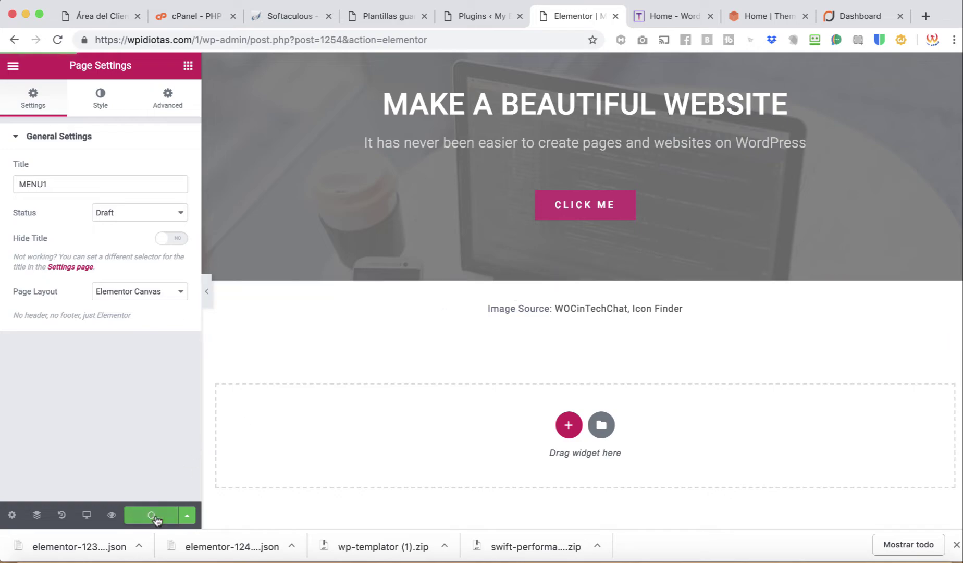
pyautogui.scroll(10, 347, 269)
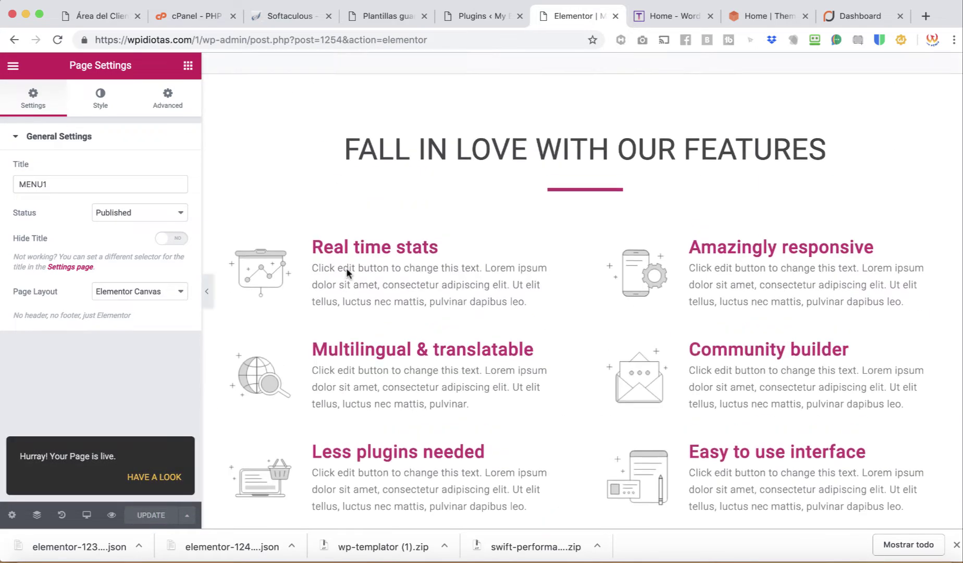
# Return to the WordPress saved templates list and export the MENU1 template.
pyautogui.click(13, 41)
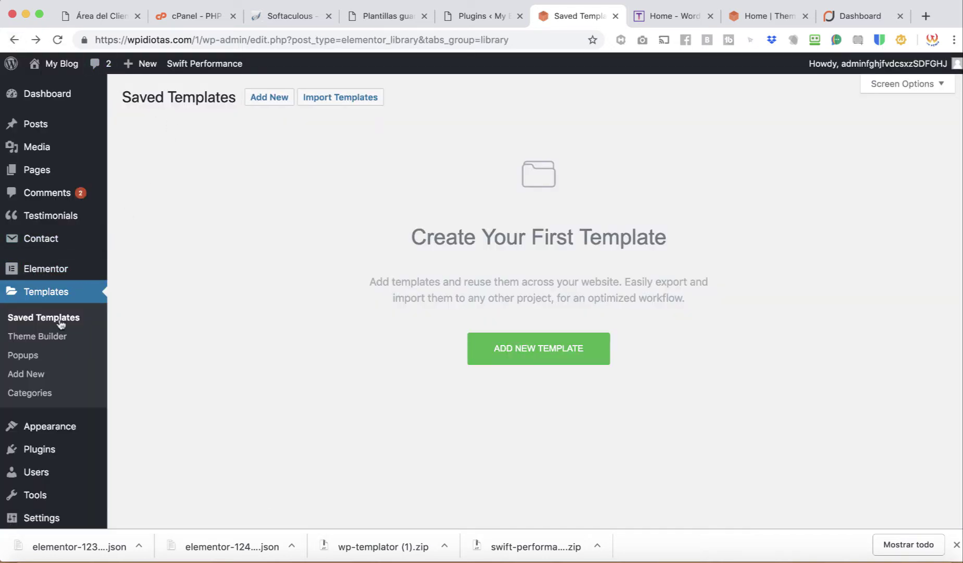
pyautogui.click(57, 322)
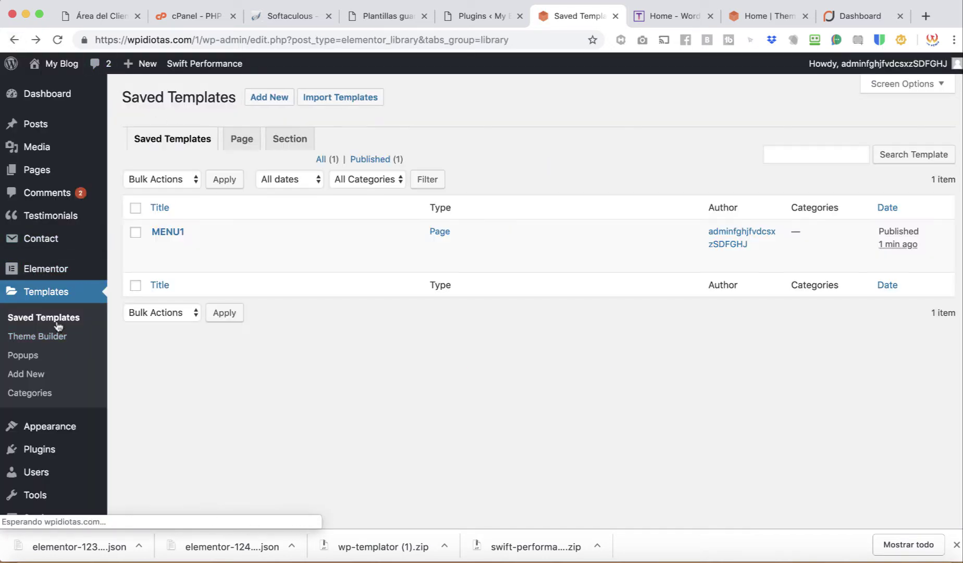
pyautogui.moveTo(172, 247)
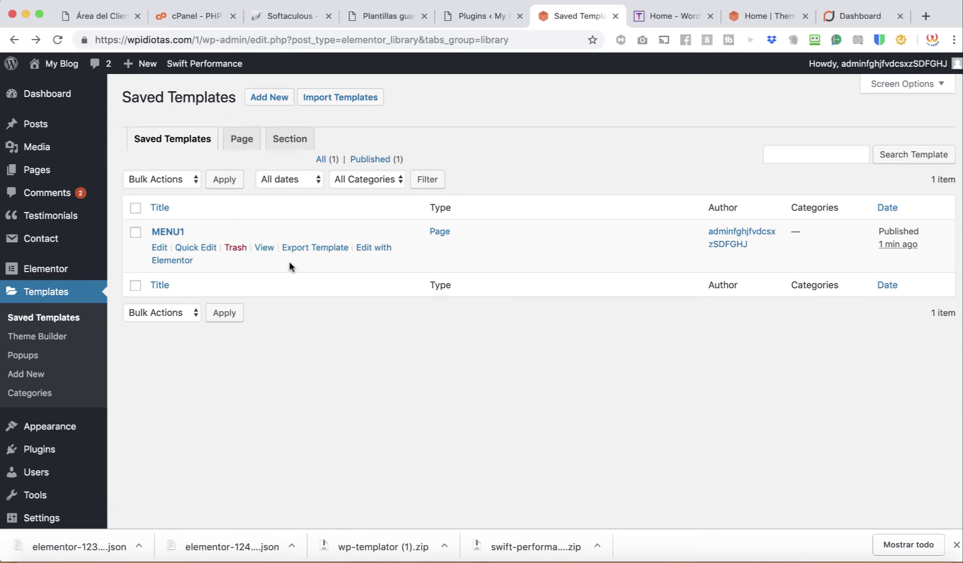
pyautogui.click(319, 252)
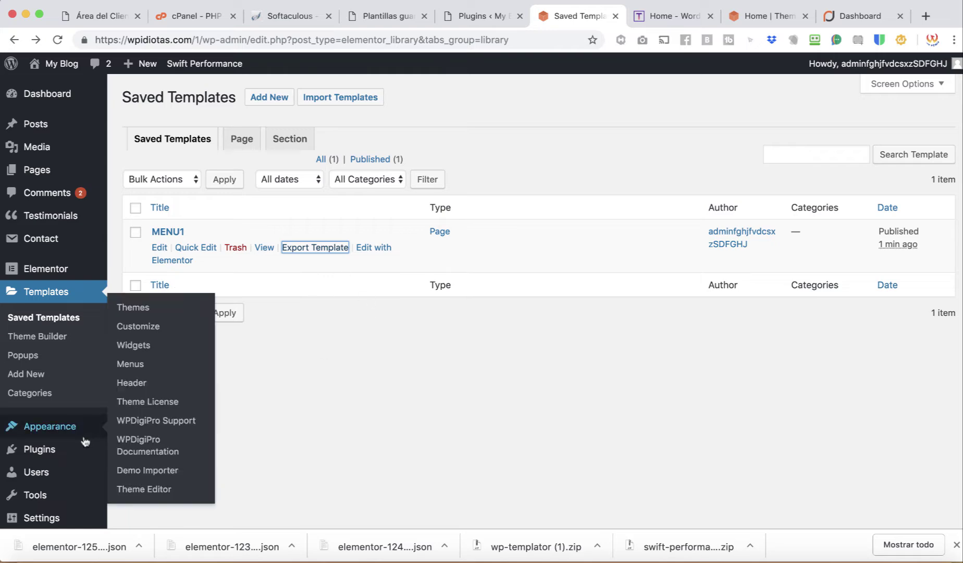
# Open the WordPress page for adding new plugins.
pyautogui.scroll(-1, 47, 427)
pyautogui.moveTo(47, 416)
pyautogui.click(137, 423)
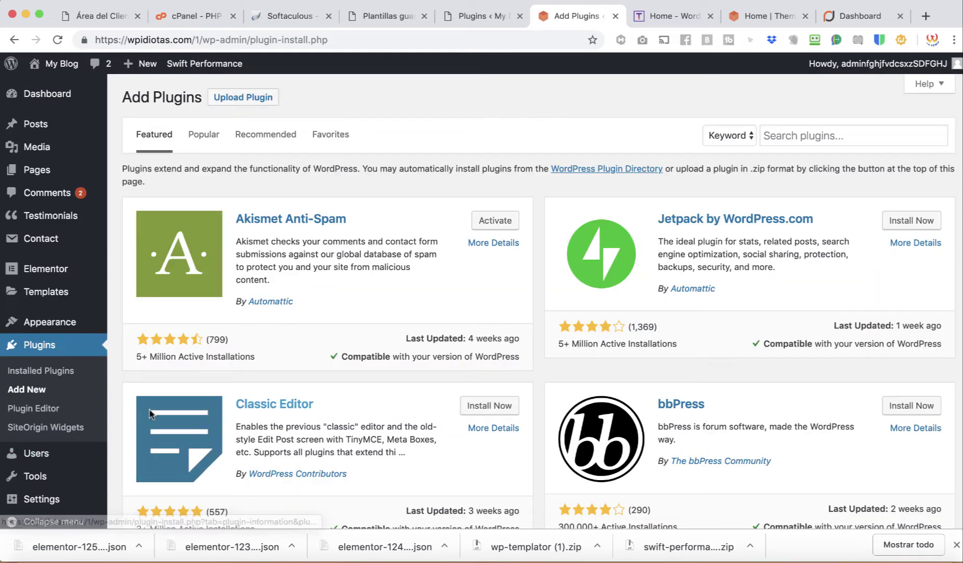
# Switch to the Templator site and open the account's Downloads page to locate the plugin file.
pyautogui.click(674, 16)
pyautogui.moveTo(765, 83)
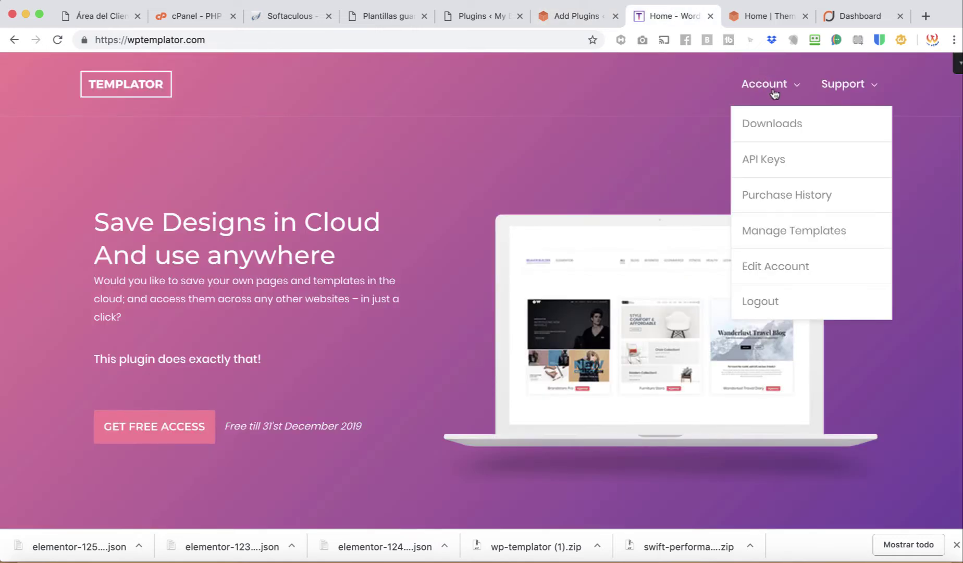
pyautogui.click(777, 125)
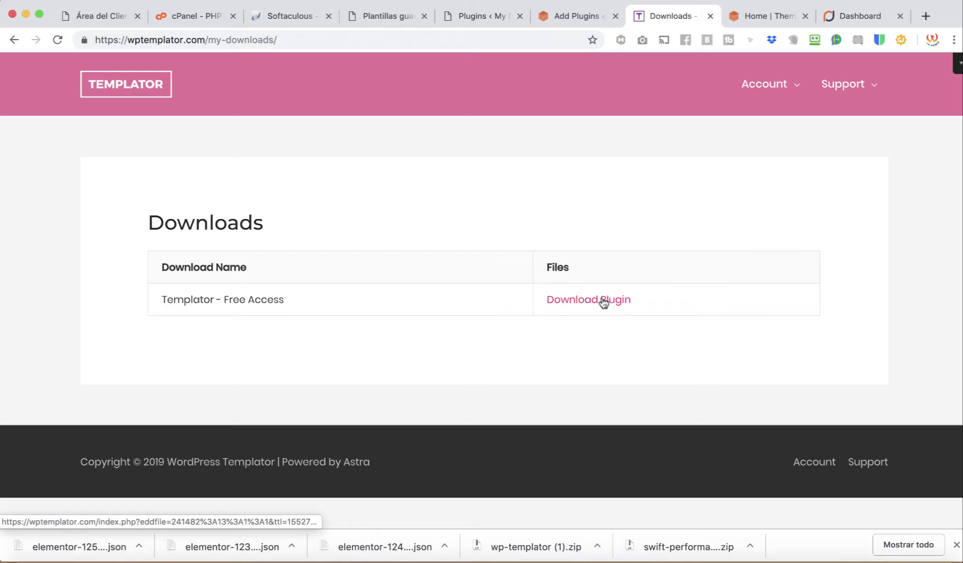
# Back in WordPress, upload the plugin file wp-templator (1).zip from the downloads folder and install it.
pyautogui.click(603, 15)
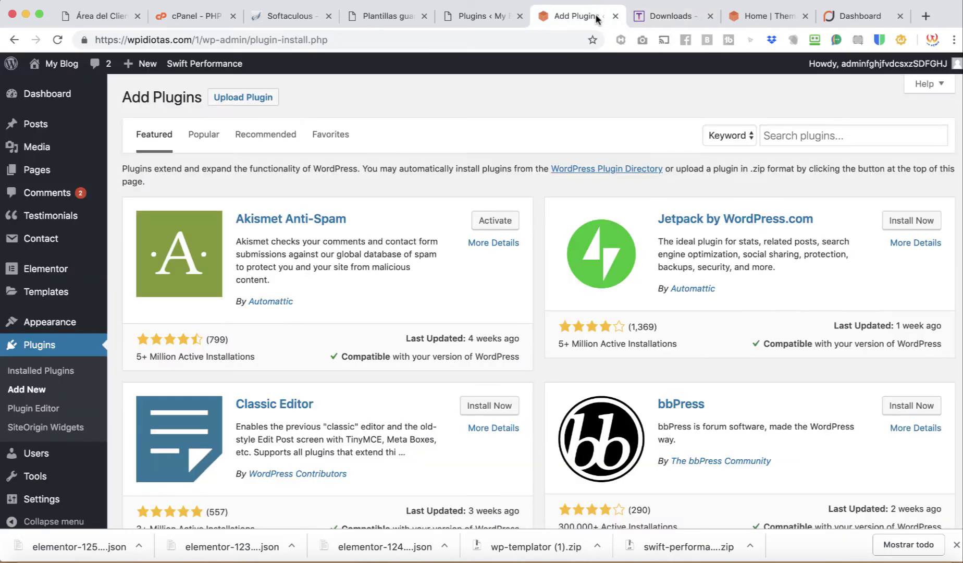
pyautogui.click(252, 102)
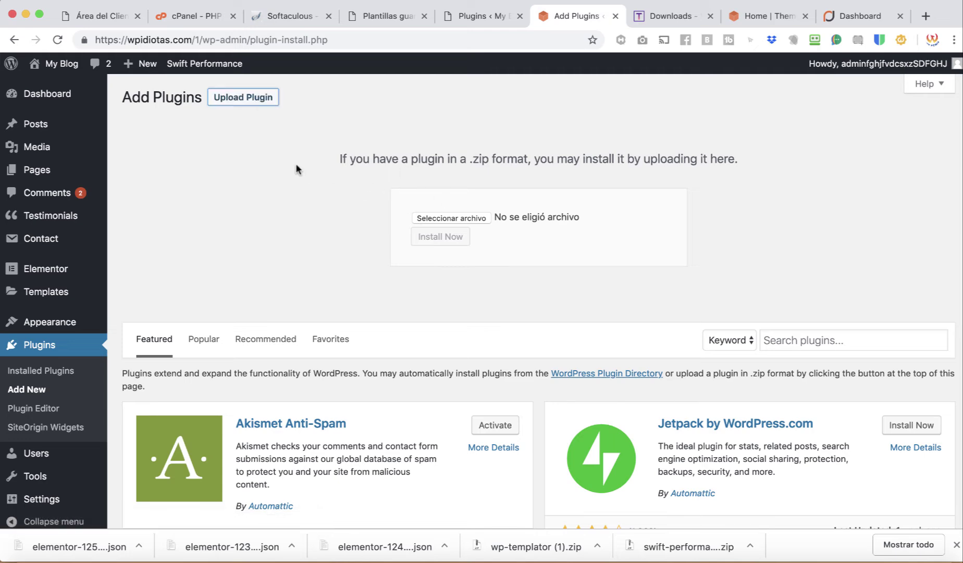
pyautogui.click(898, 561)
pyautogui.moveTo(906, 397); pyautogui.dragTo(442, 218)
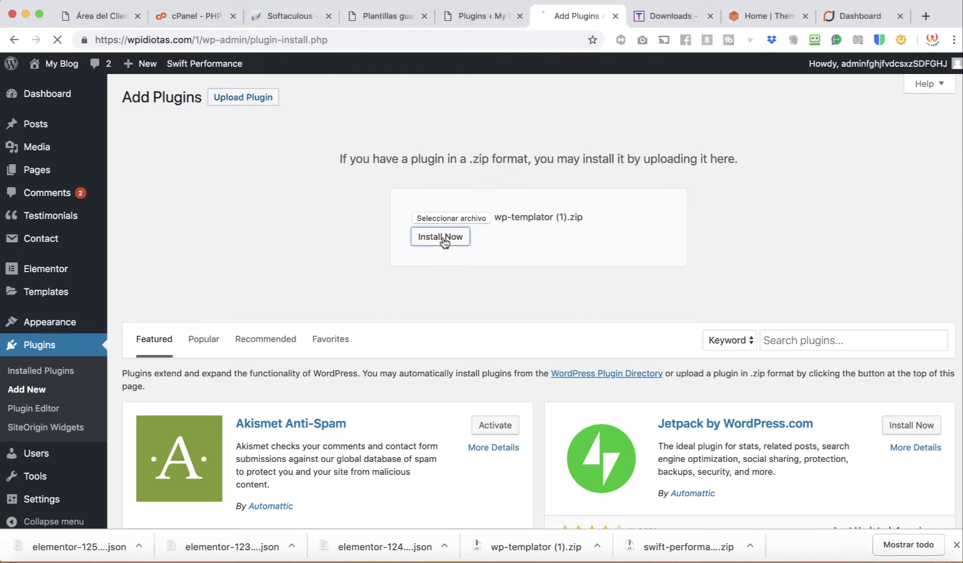
pyautogui.click(443, 238)
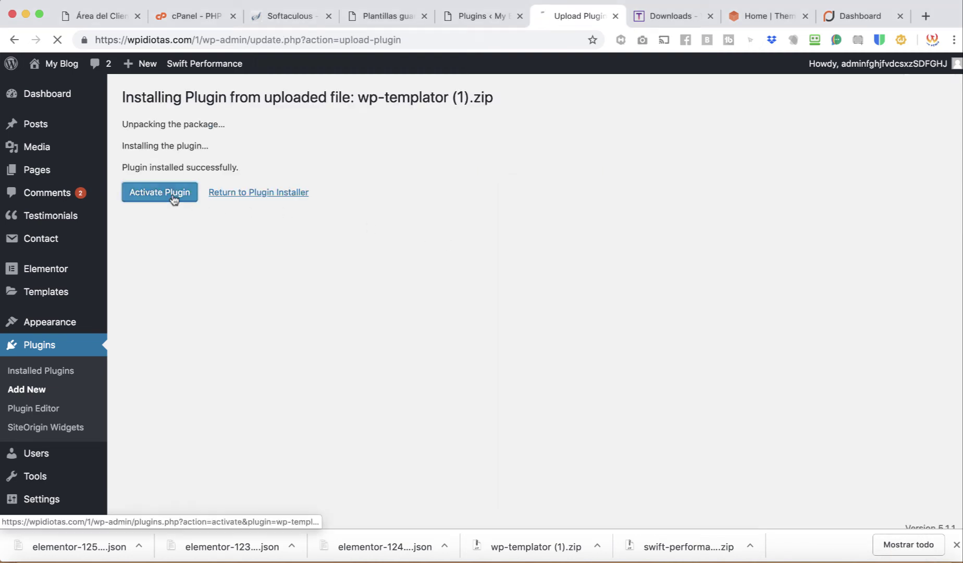
# Activate the newly installed Templator plugin and clear all of the Swift Performance cache.
pyautogui.click(174, 198)
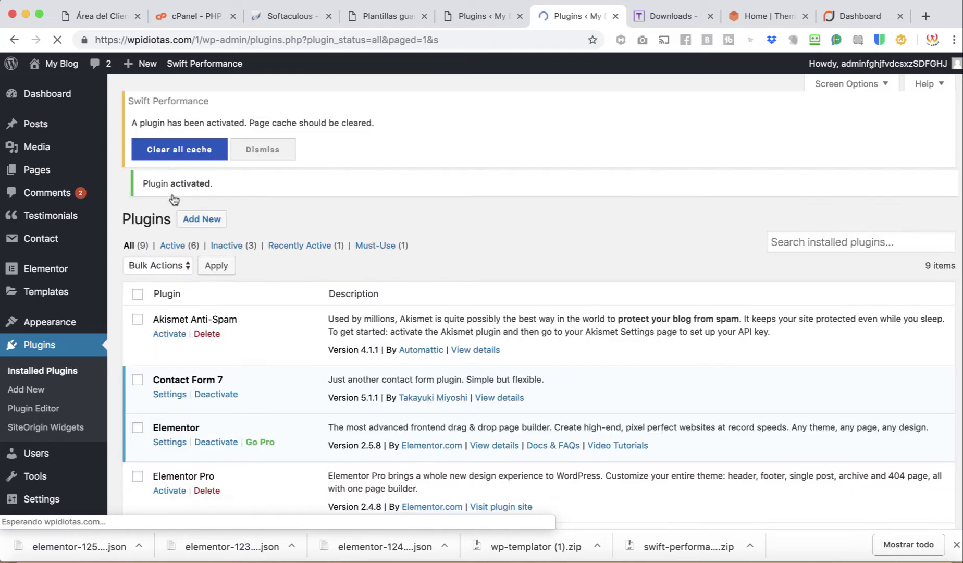
pyautogui.click(188, 152)
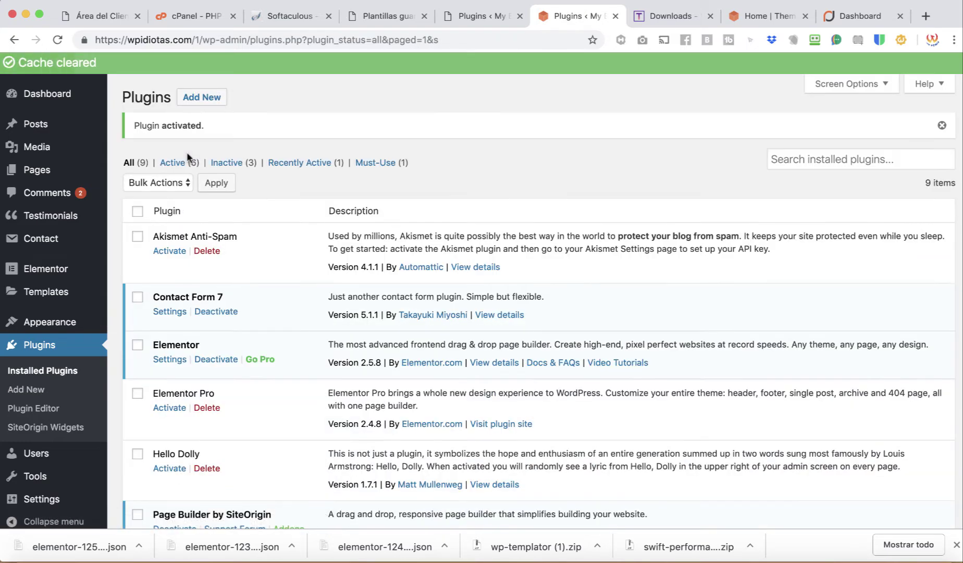
# Open the saved templates list and try to export the MENU1 template to Templator.
pyautogui.moveTo(65, 292)
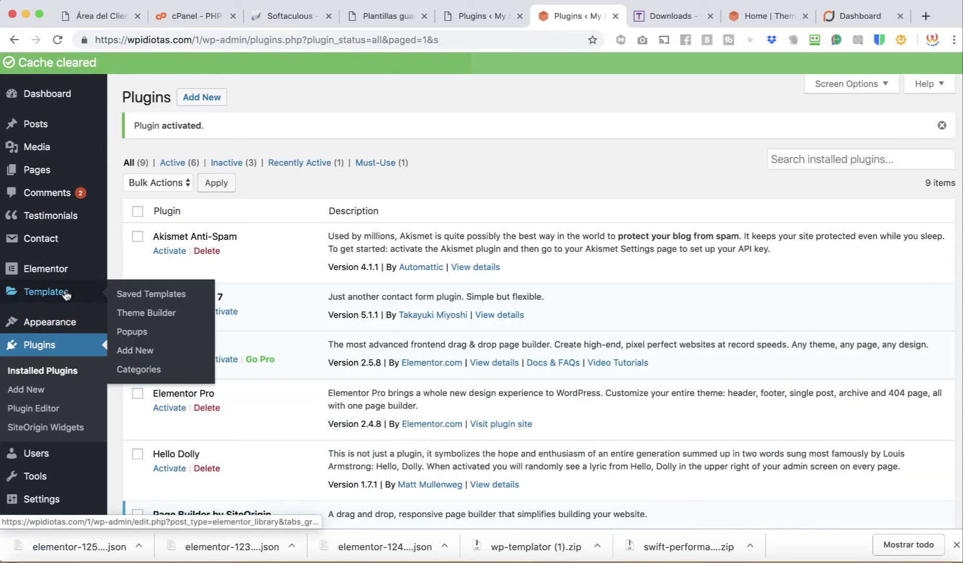
pyautogui.click(140, 294)
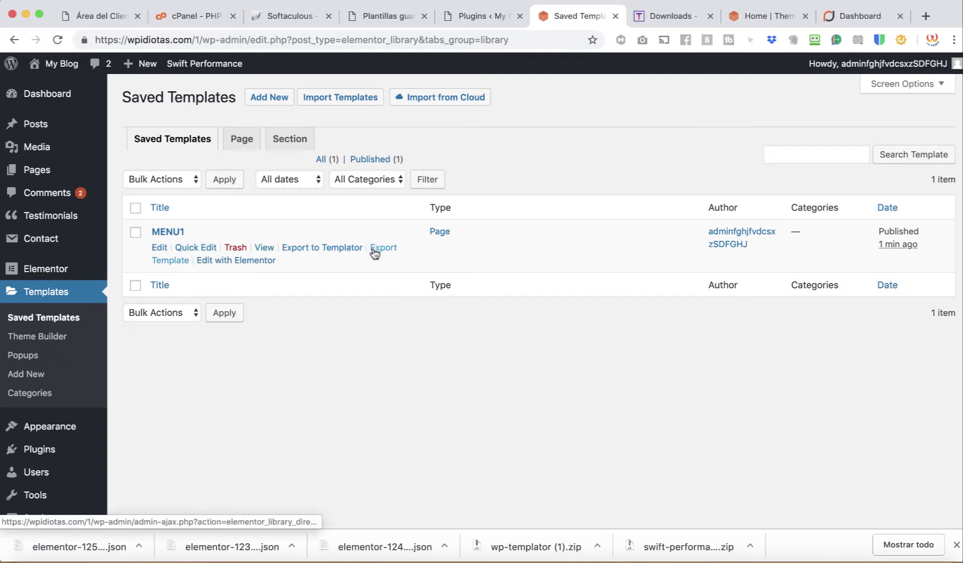
pyautogui.click(337, 251)
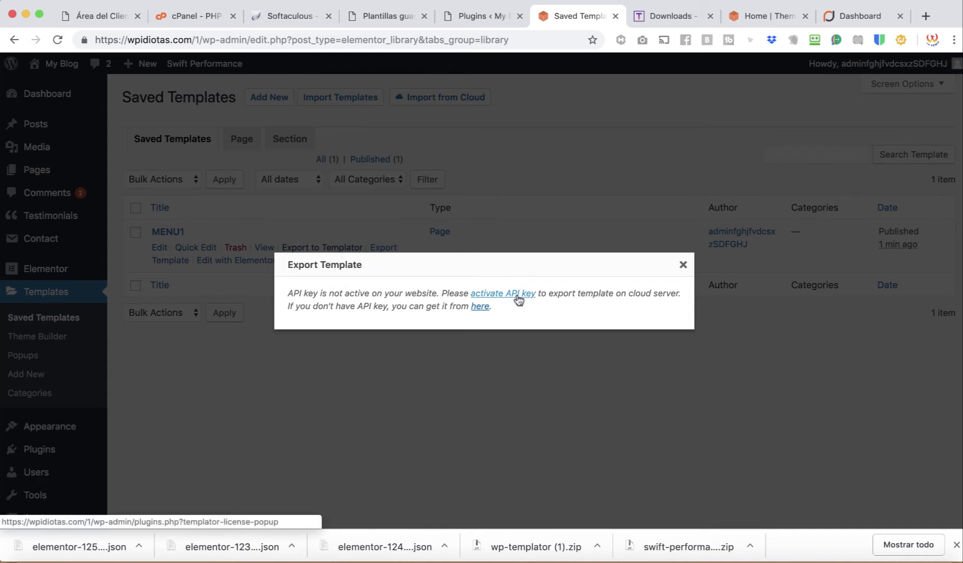
pyautogui.click(682, 266)
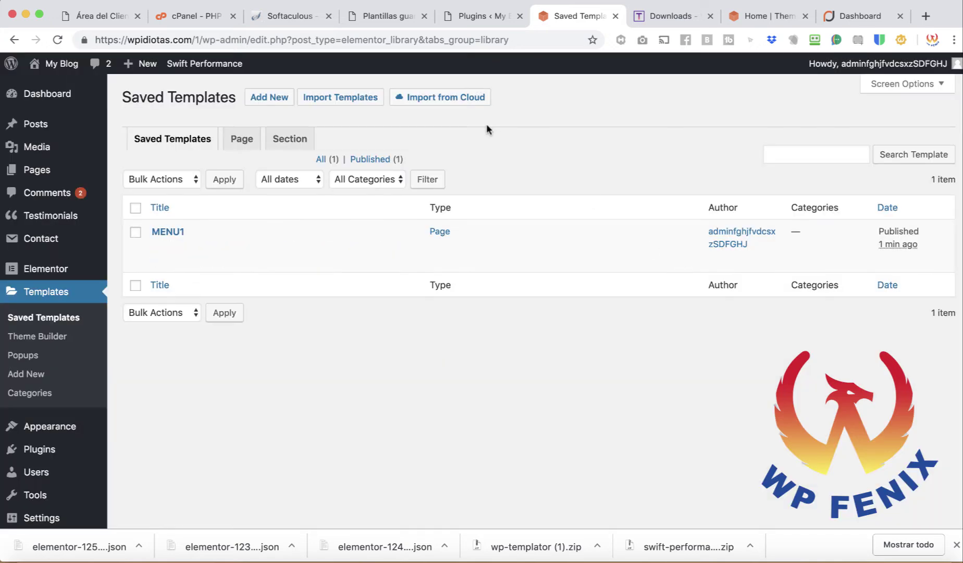
# View the templates available to import from the Templator cloud, then return to the saved templates list.
pyautogui.click(455, 98)
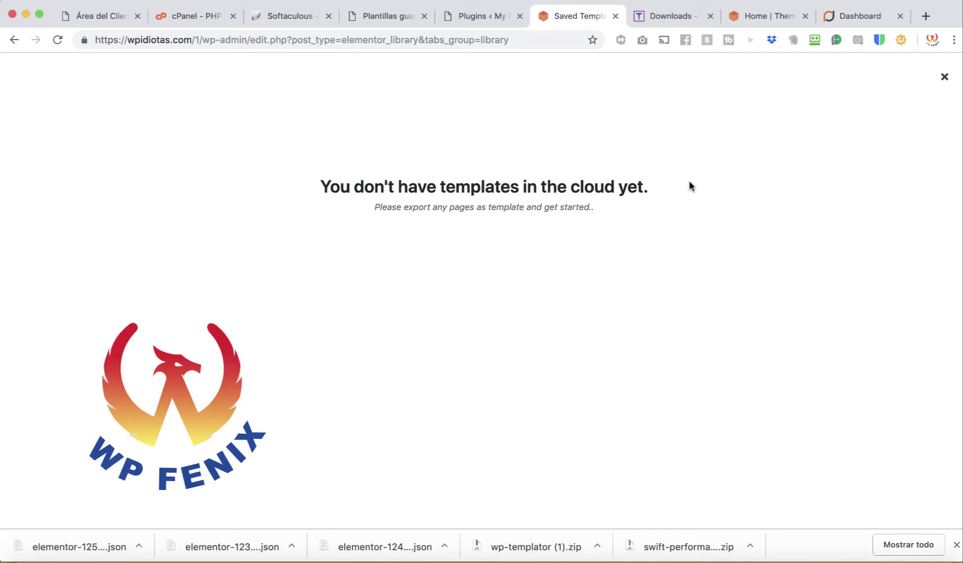
pyautogui.click(944, 77)
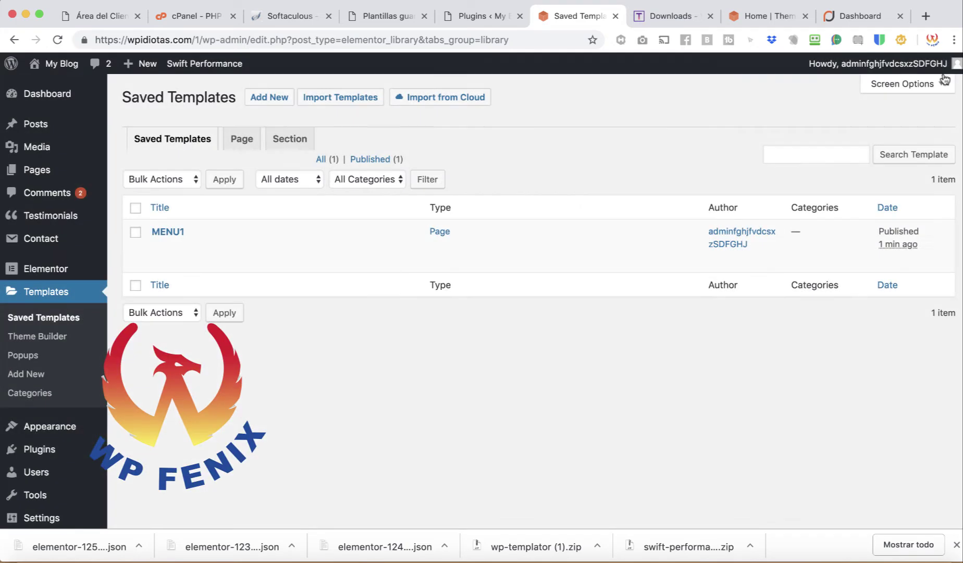
pyautogui.moveTo(334, 232)
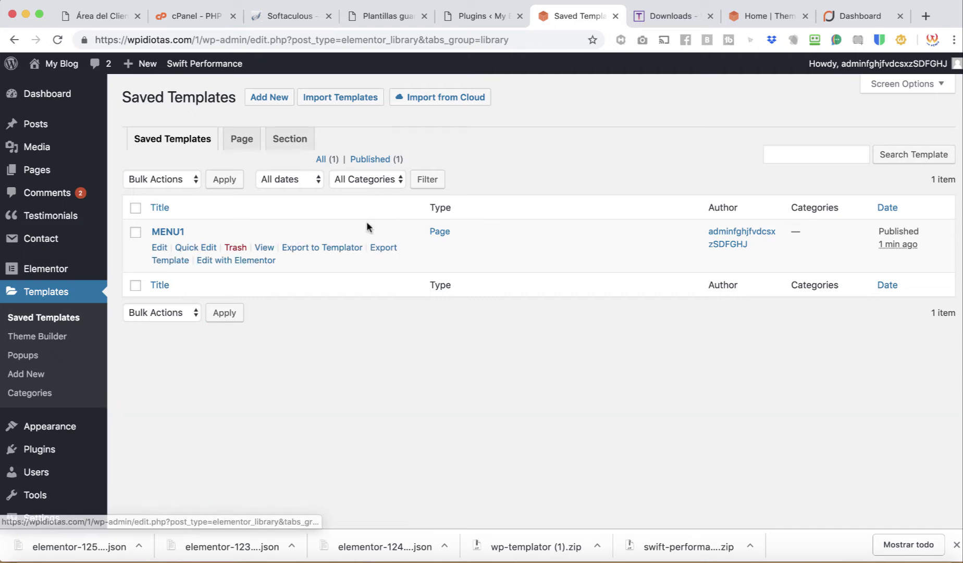
# Switch to the Templator site, open the account's API Keys page and copy the API key.
pyautogui.click(678, 16)
pyautogui.moveTo(759, 82)
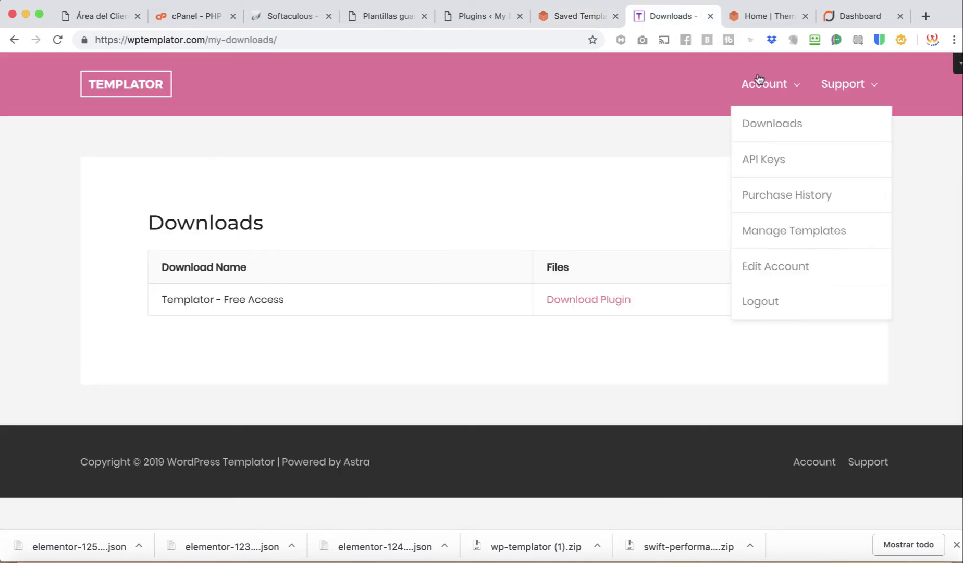
pyautogui.click(781, 165)
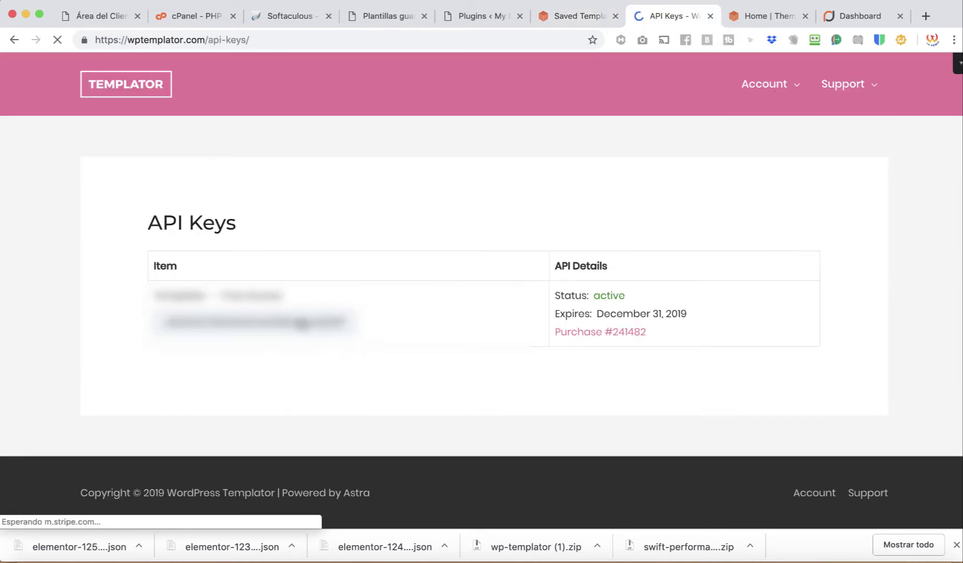
pyautogui.doubleClick(303, 322)
pyautogui.rightClick(302, 317)
pyautogui.click(328, 344)
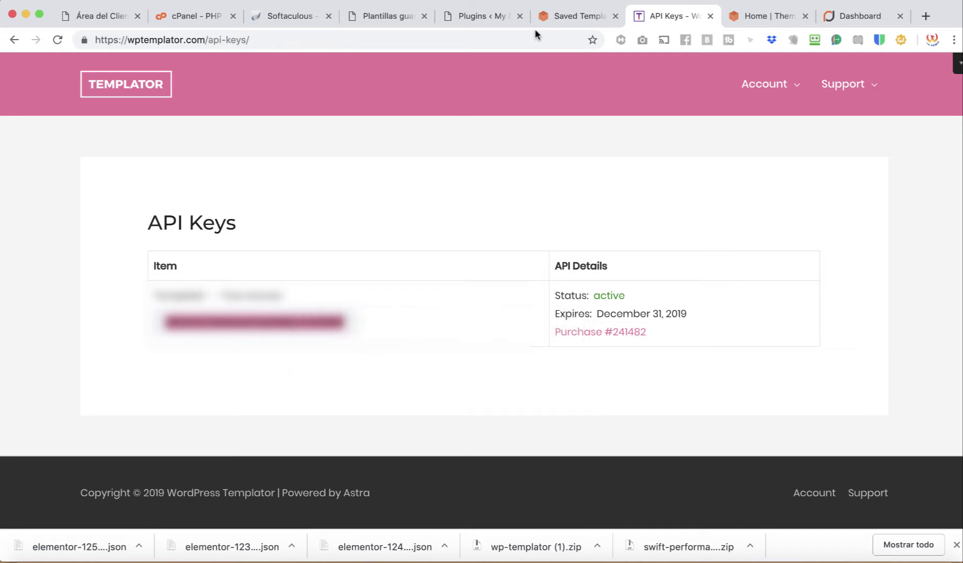
# Back in WordPress, reach the API activation form through the MENU1 export, paste the Templator API key and activate it.
pyautogui.click(572, 16)
pyautogui.moveTo(187, 252)
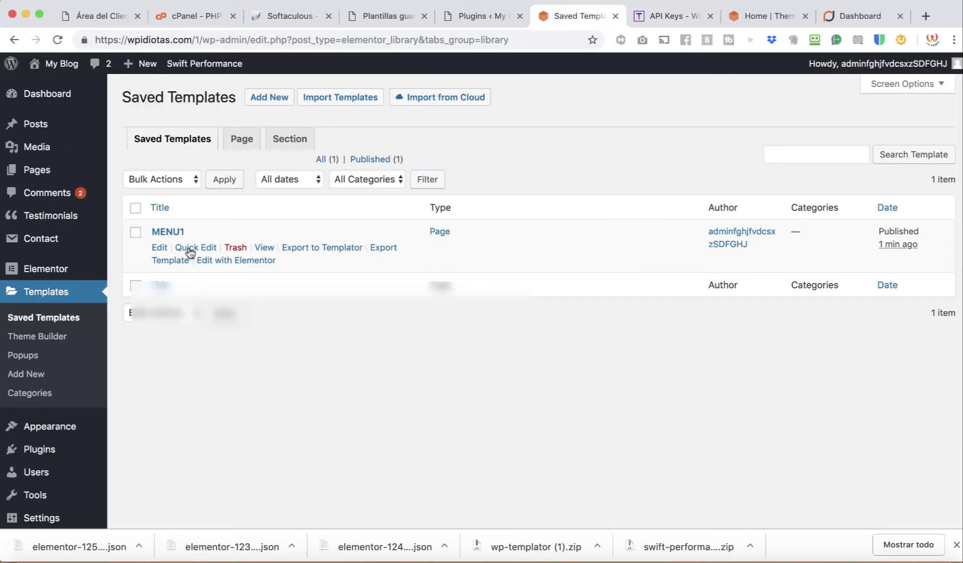
pyautogui.click(312, 248)
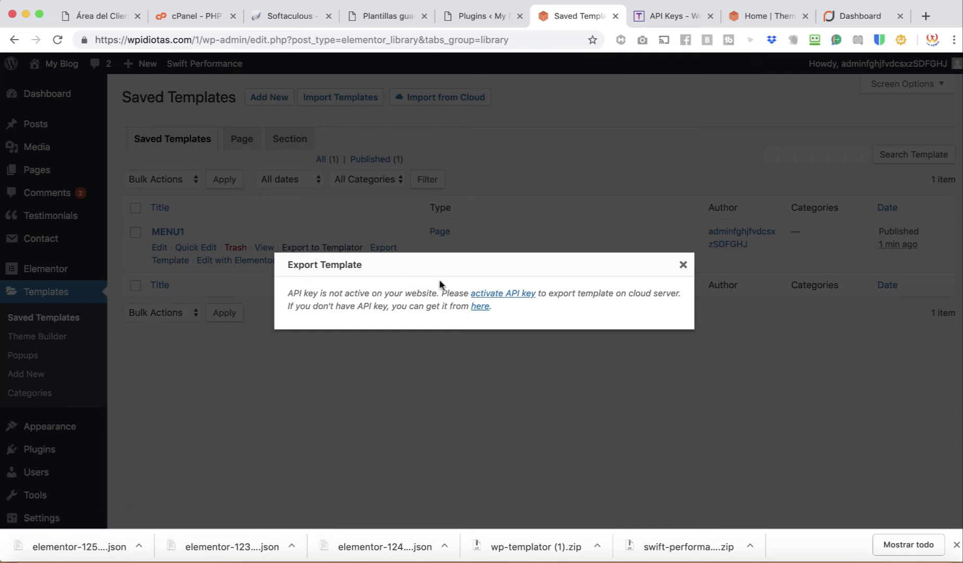
pyautogui.click(492, 295)
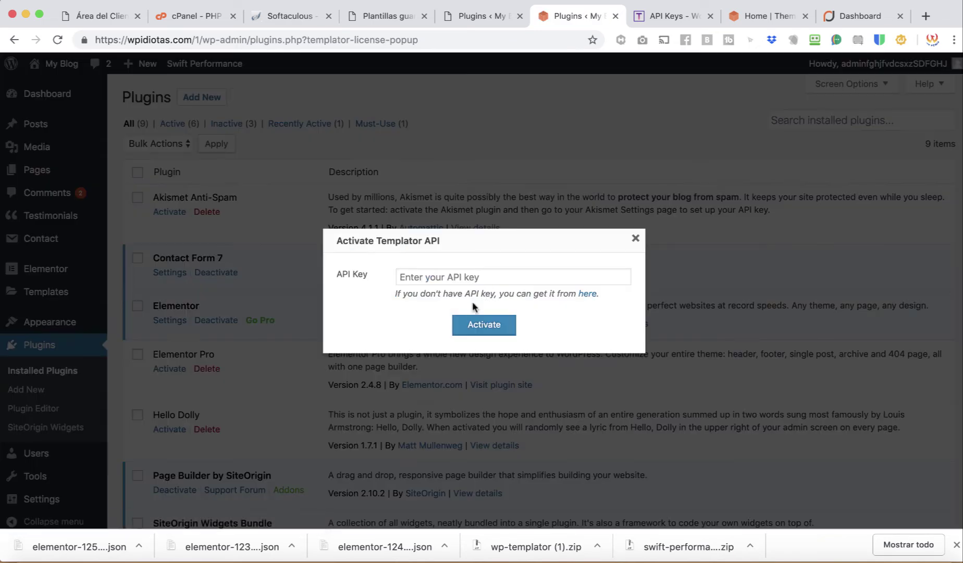
pyautogui.click(471, 280)
pyautogui.rightClick(471, 278)
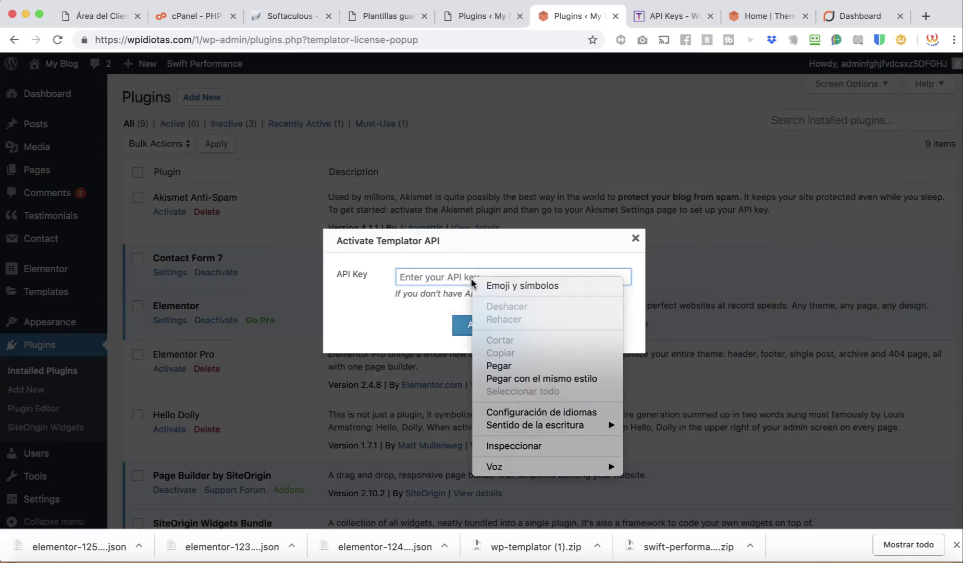
pyautogui.click(499, 366)
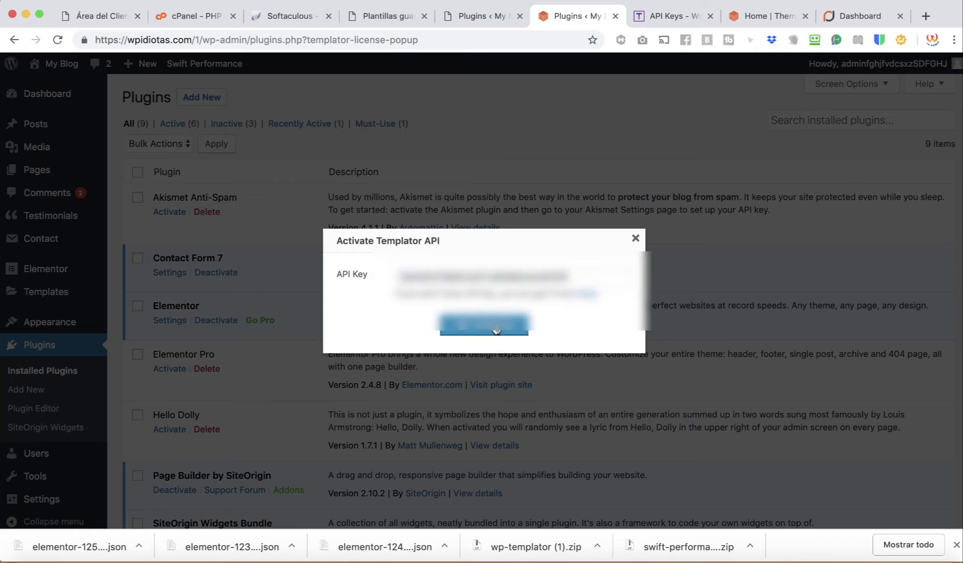
pyautogui.click(496, 328)
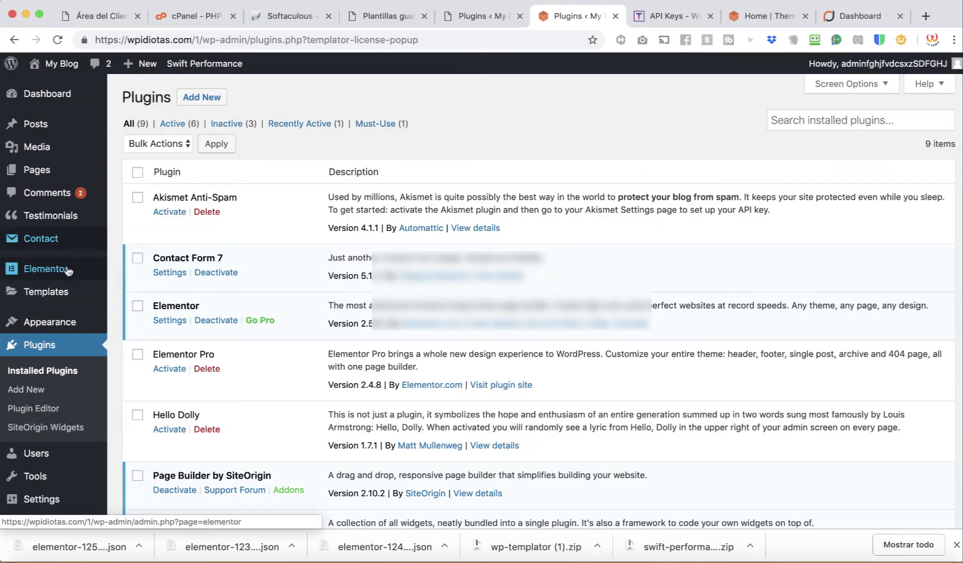
# From the saved templates list, start exporting MENU1 to Templator and enter Menu1 as its category.
pyautogui.moveTo(73, 293)
pyautogui.click(150, 294)
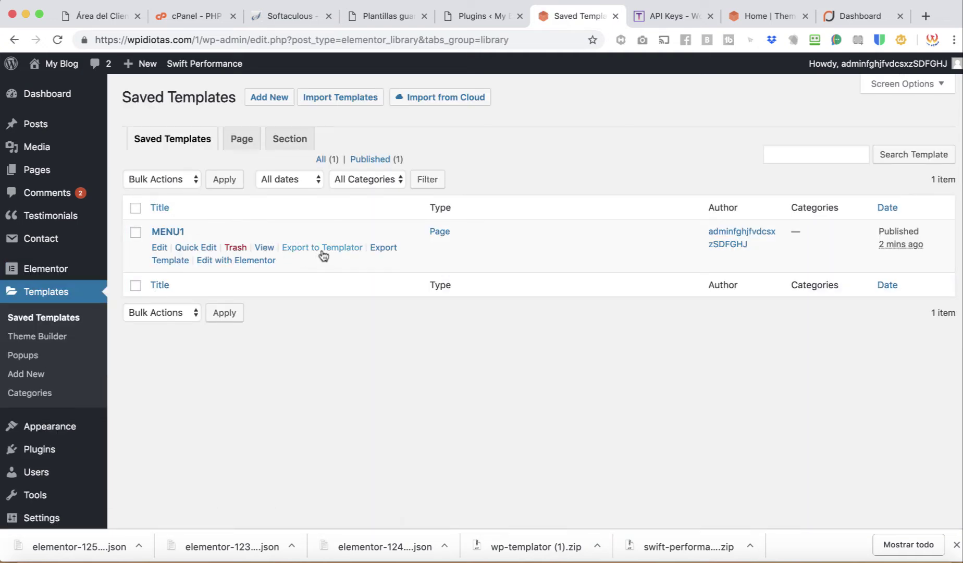
pyautogui.click(323, 249)
pyautogui.click(514, 276)
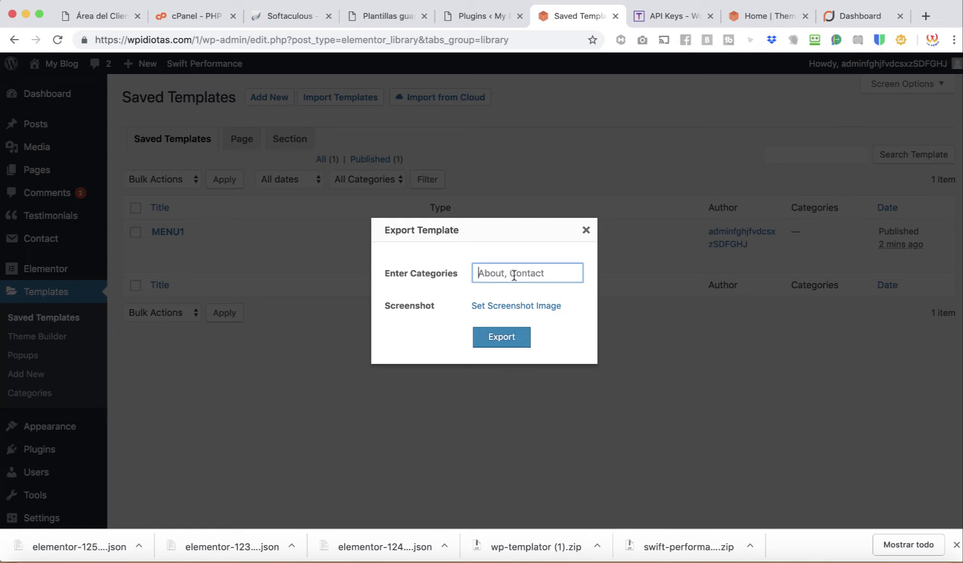
pyautogui.write('Menu1')
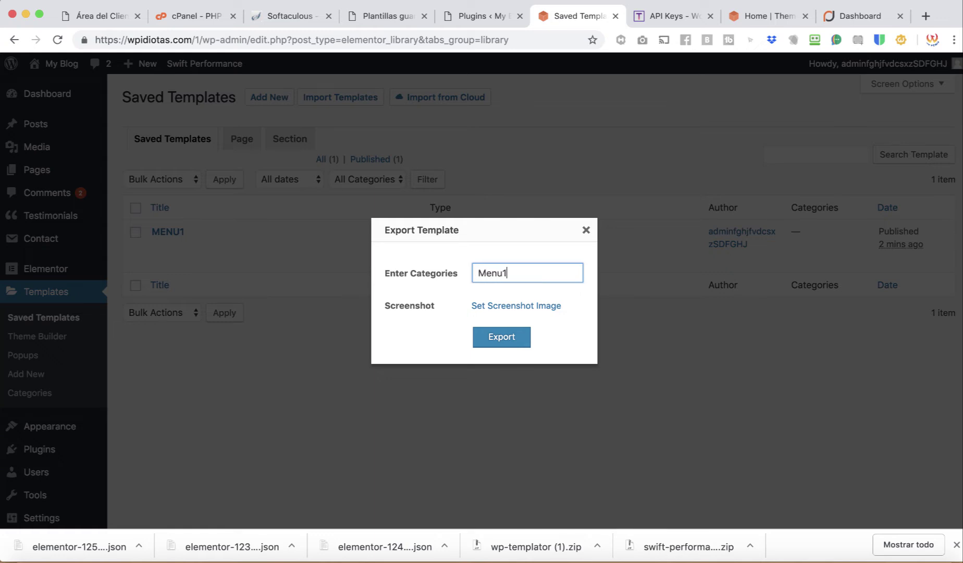
# Upload today's screen capture from the desktop (Escritorio) folder as the template's screenshot image and export the template to the cloud.
pyautogui.click(522, 311)
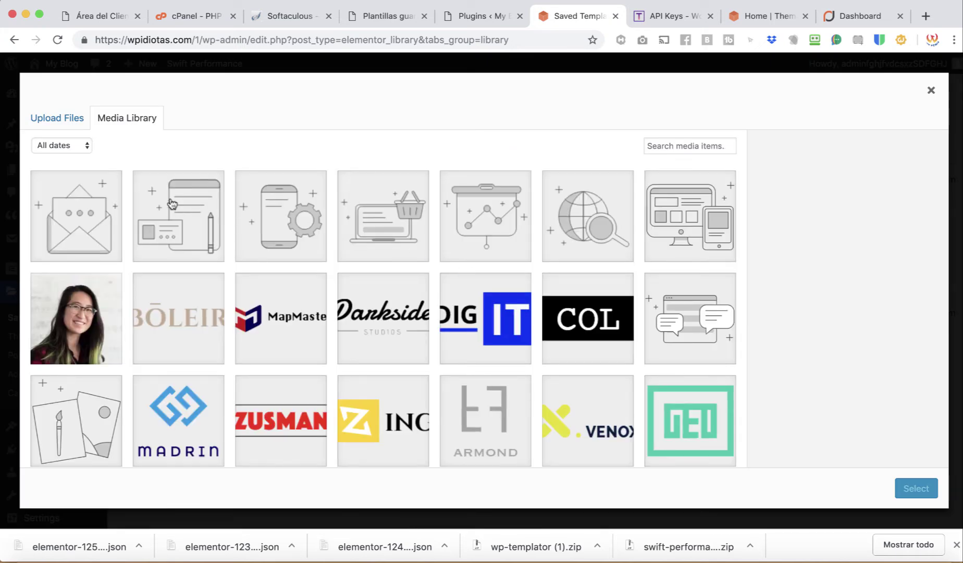
pyautogui.click(60, 126)
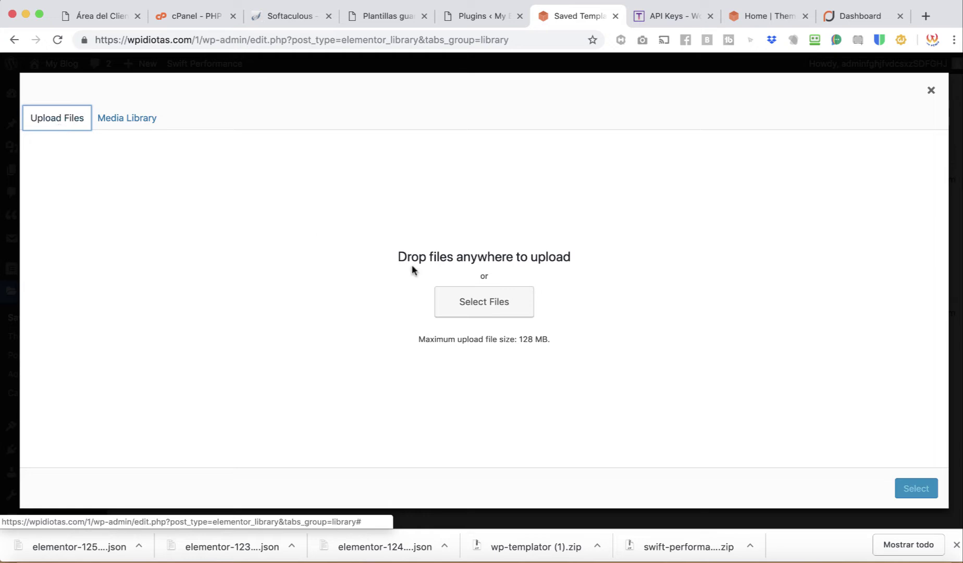
pyautogui.click(482, 307)
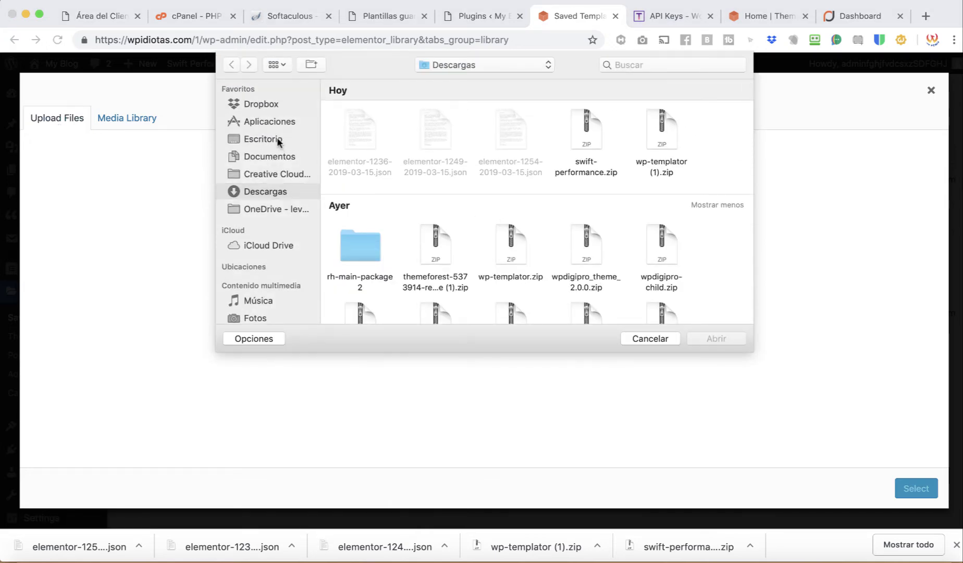
pyautogui.click(263, 139)
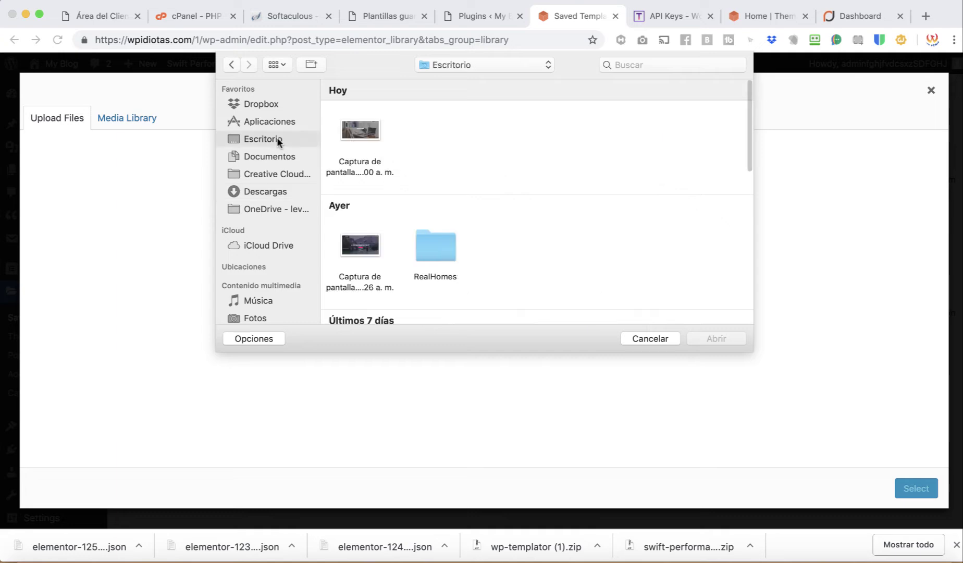
pyautogui.click(360, 130)
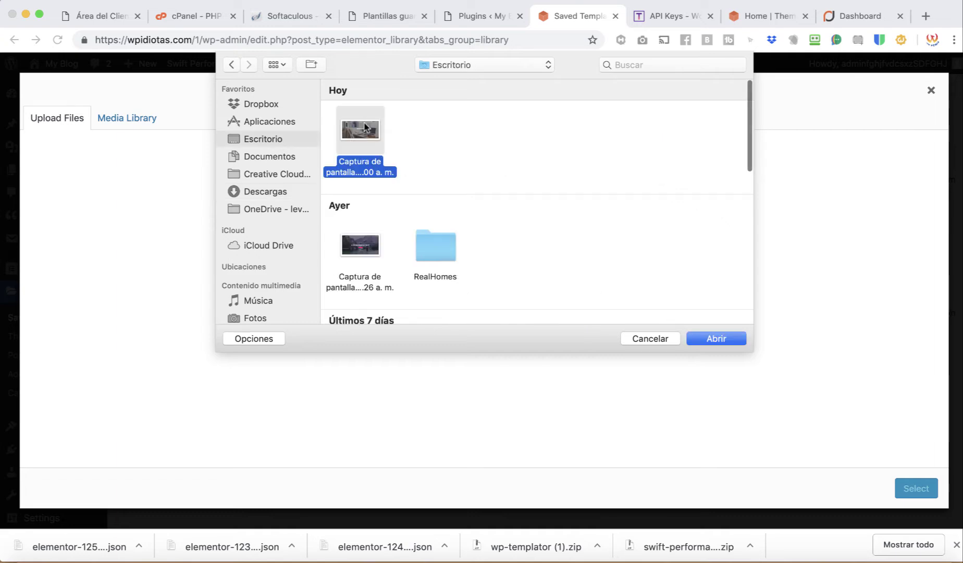
pyautogui.click(716, 338)
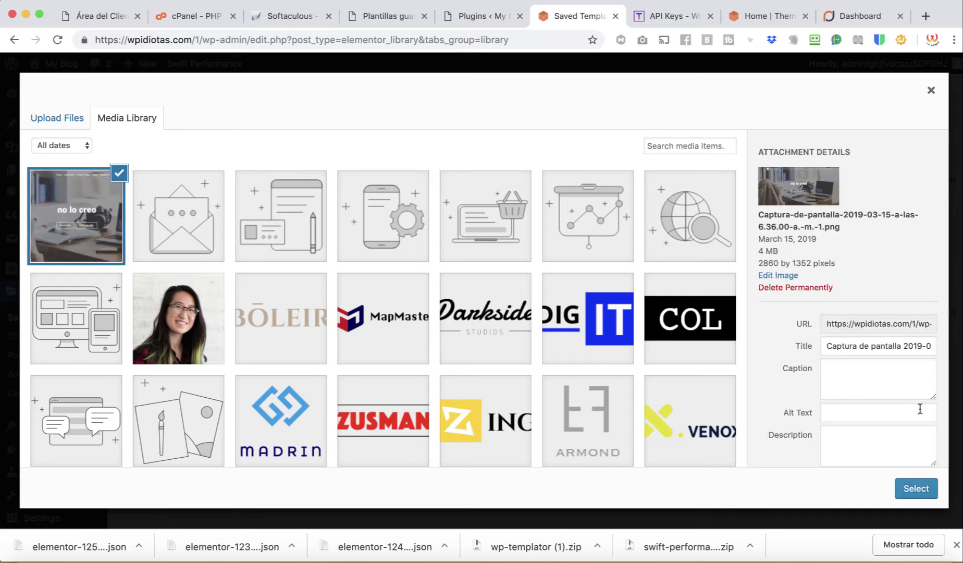
pyautogui.click(919, 489)
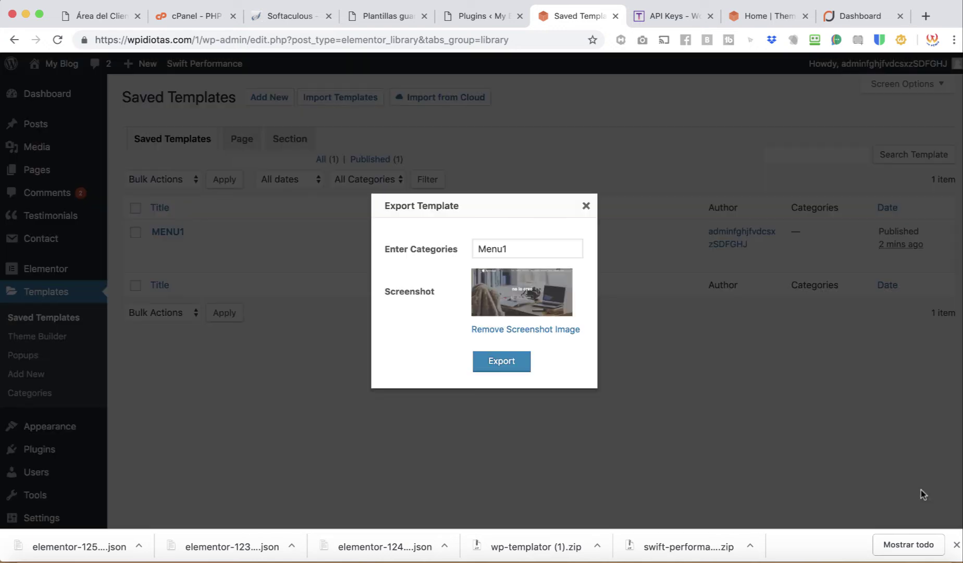
pyautogui.click(513, 363)
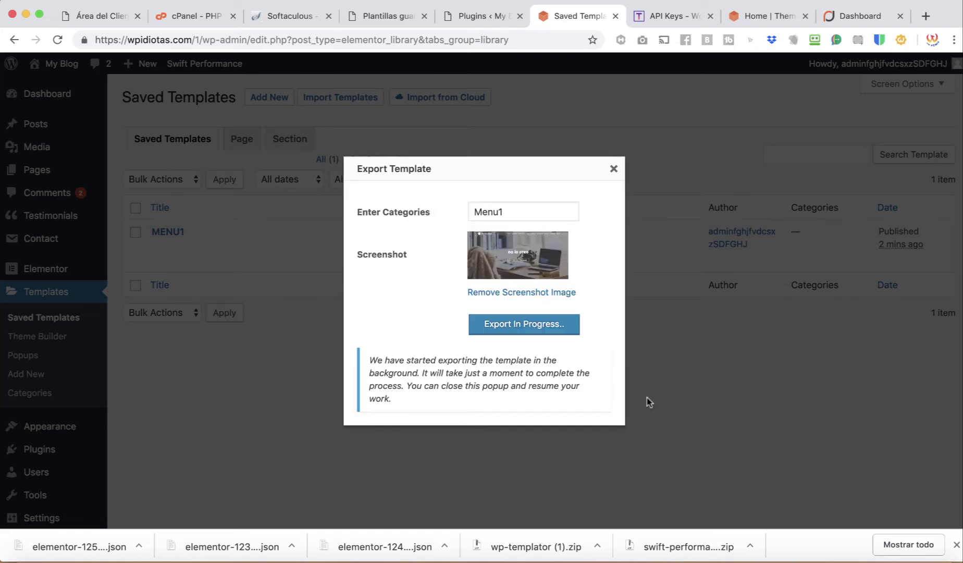
pyautogui.click(655, 396)
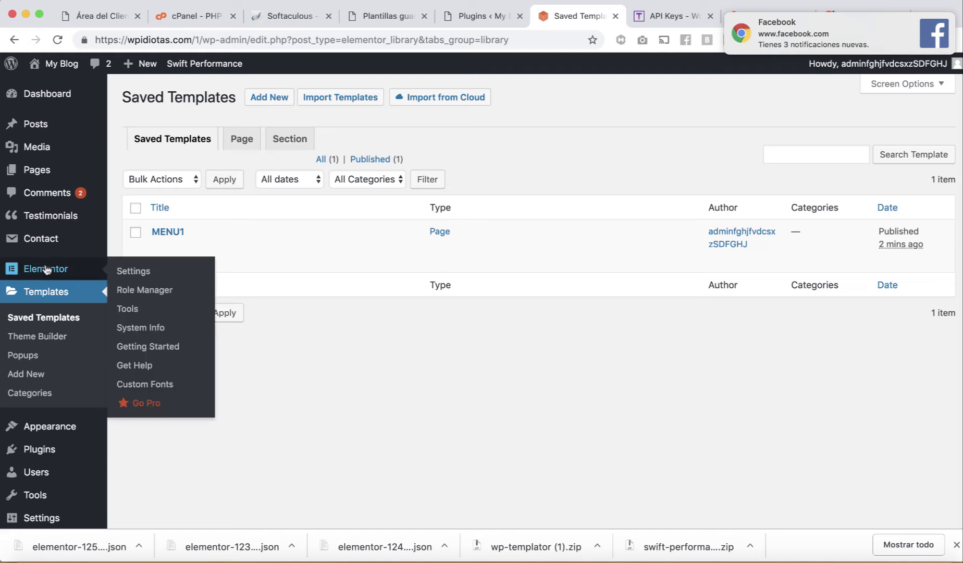
# Activate the Elementor Pro plugin from the installed plugins and clear all of the Swift Performance cache.
pyautogui.moveTo(58, 453)
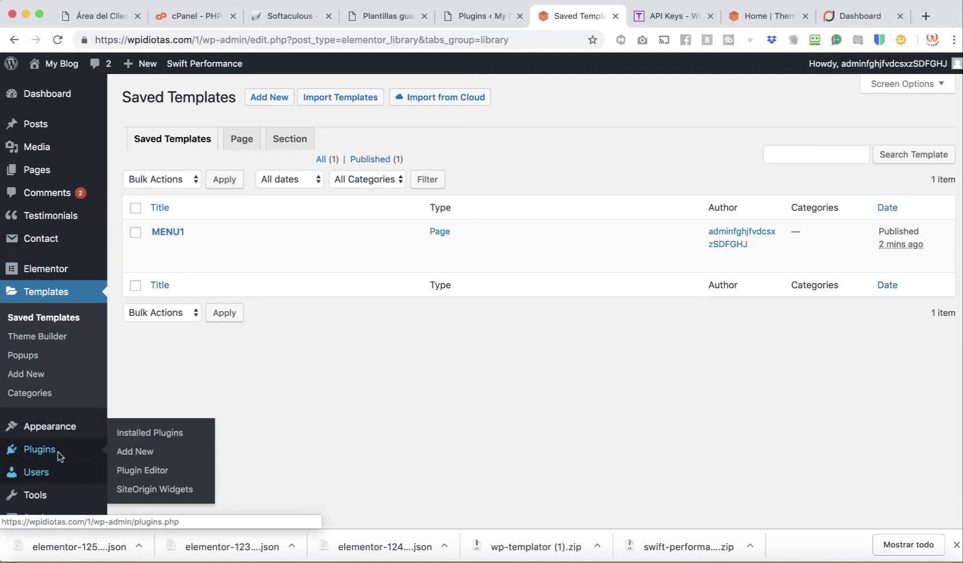
pyautogui.click(134, 436)
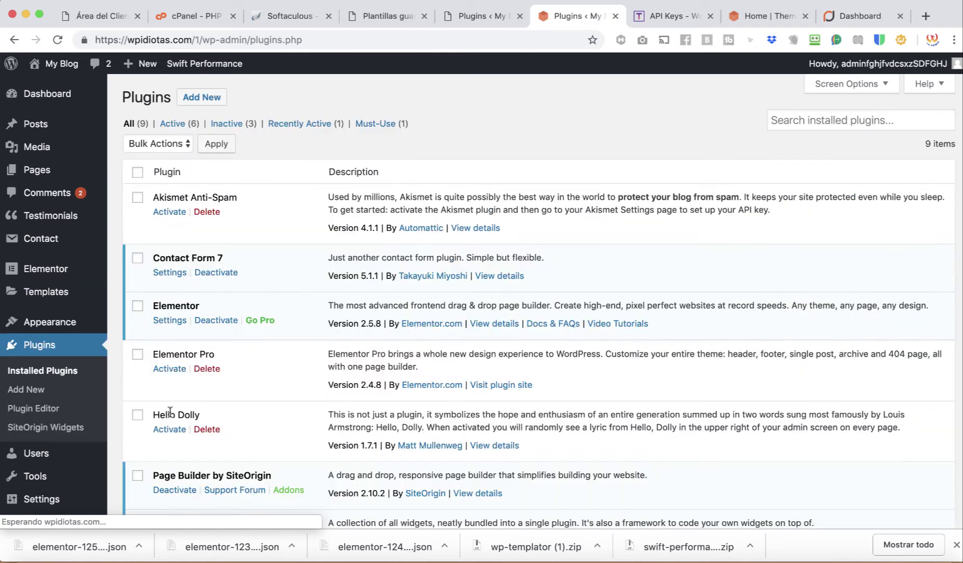
pyautogui.scroll(-3, 218, 417)
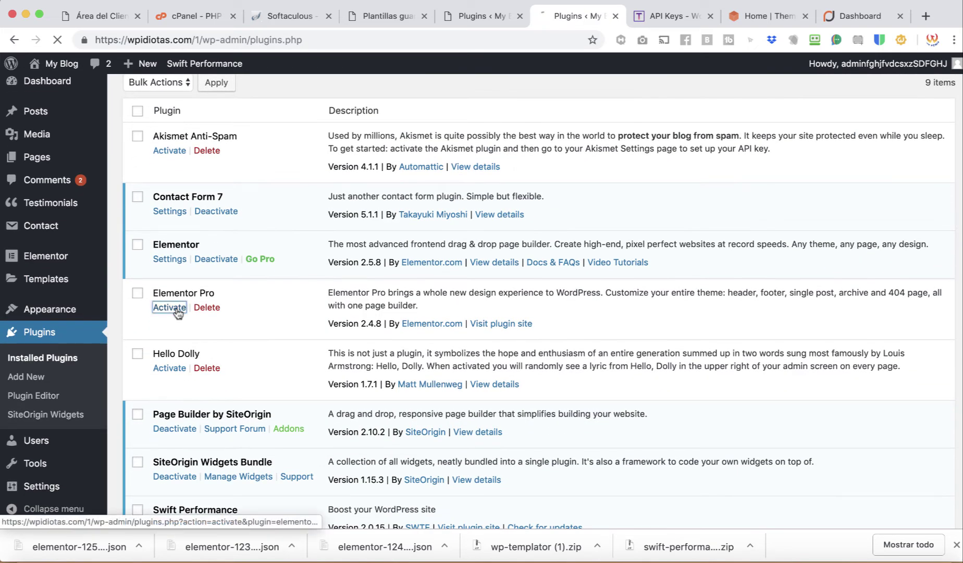
pyautogui.click(178, 308)
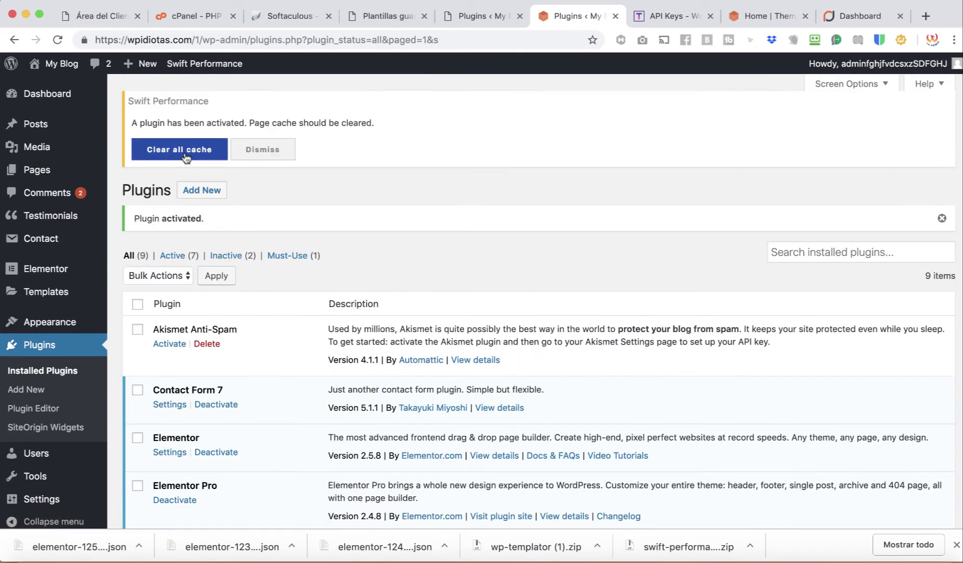
pyautogui.click(185, 150)
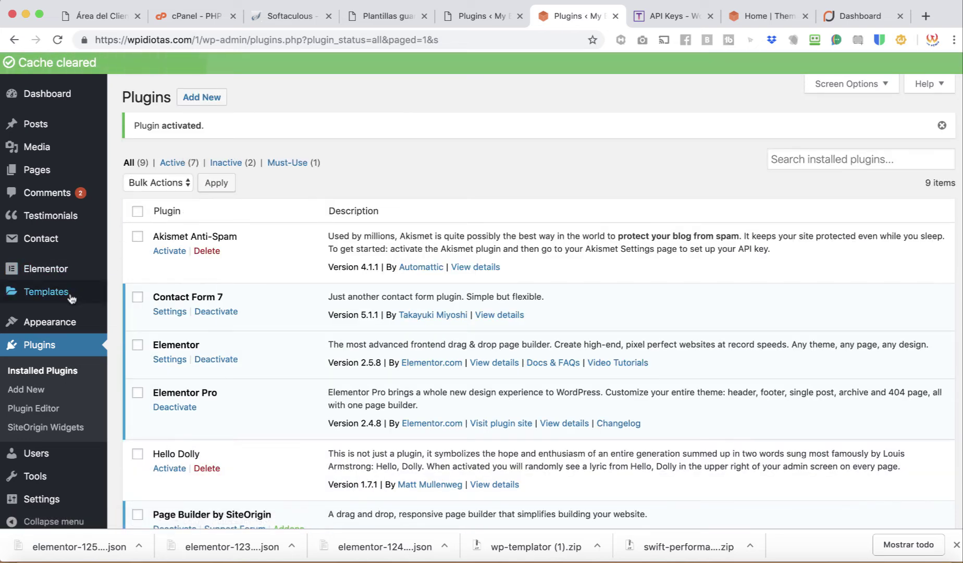
# Open the Popups page of the Elementor templates.
pyautogui.moveTo(65, 295)
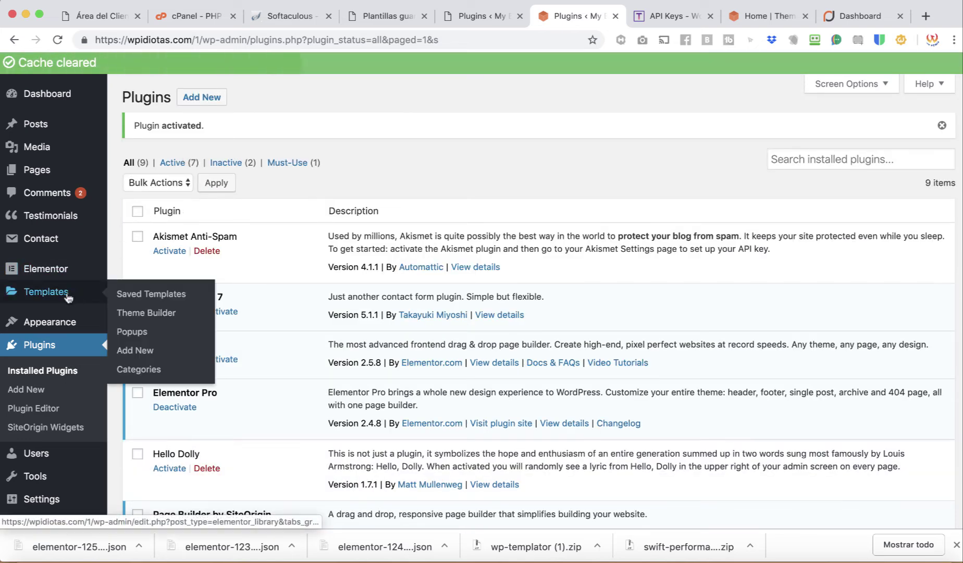
pyautogui.click(130, 334)
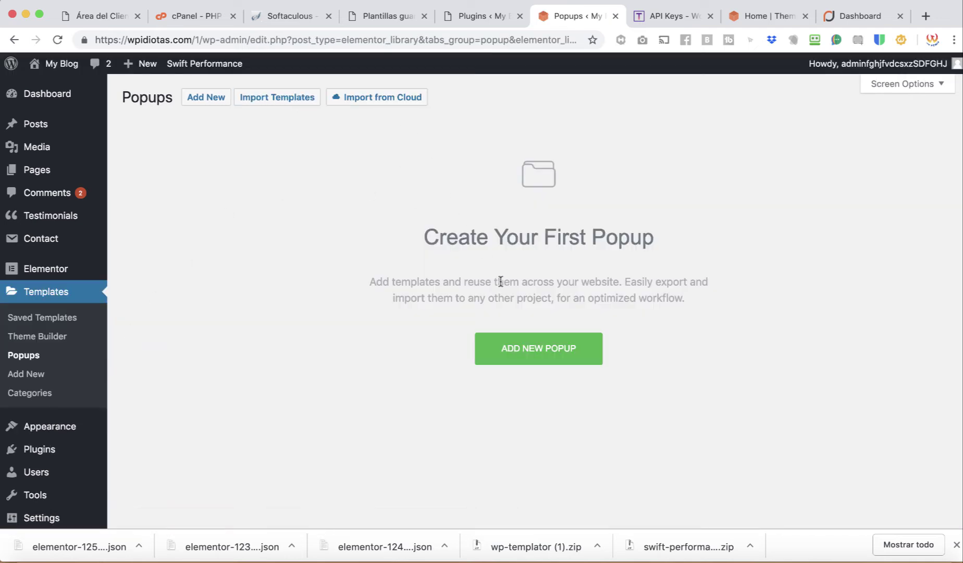
# Create a new Popup template for the 404 Page post type named nono 404.
pyautogui.click(212, 98)
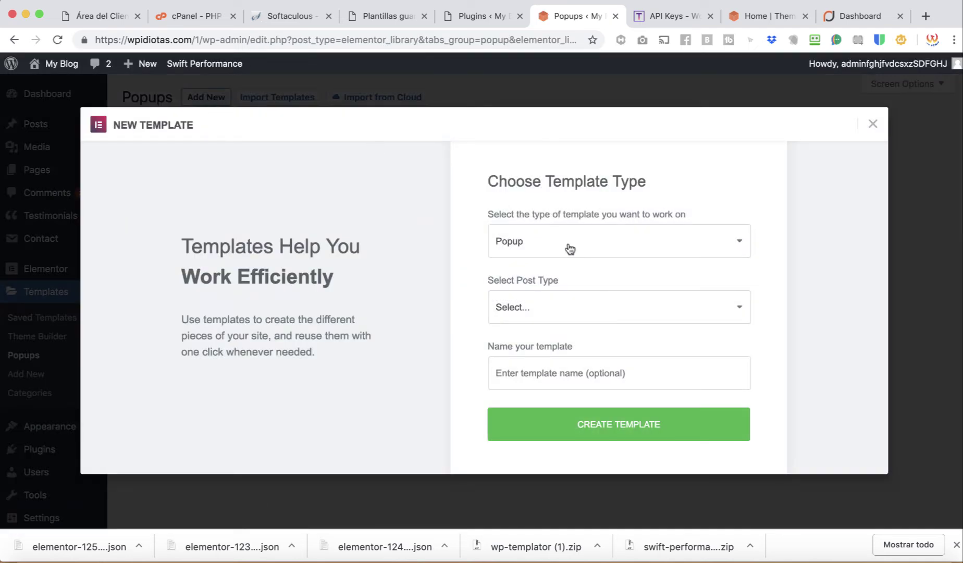
pyautogui.click(570, 313)
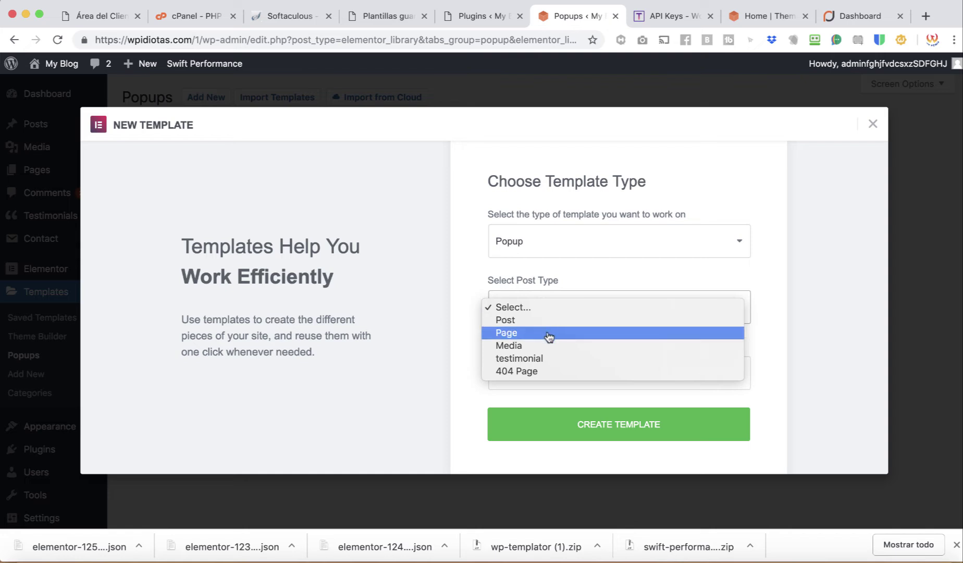
pyautogui.click(547, 371)
pyautogui.click(547, 383)
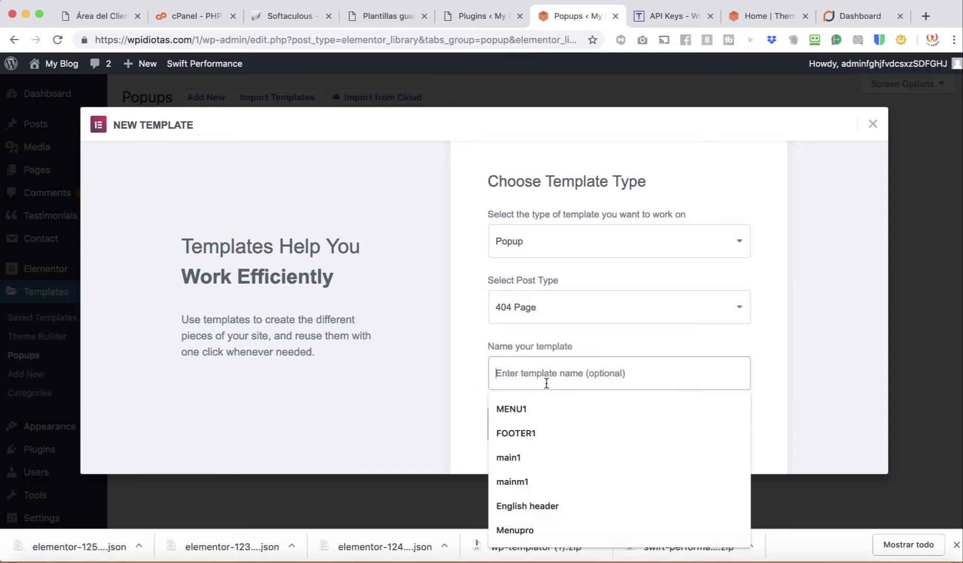
pyautogui.write('nono 404')
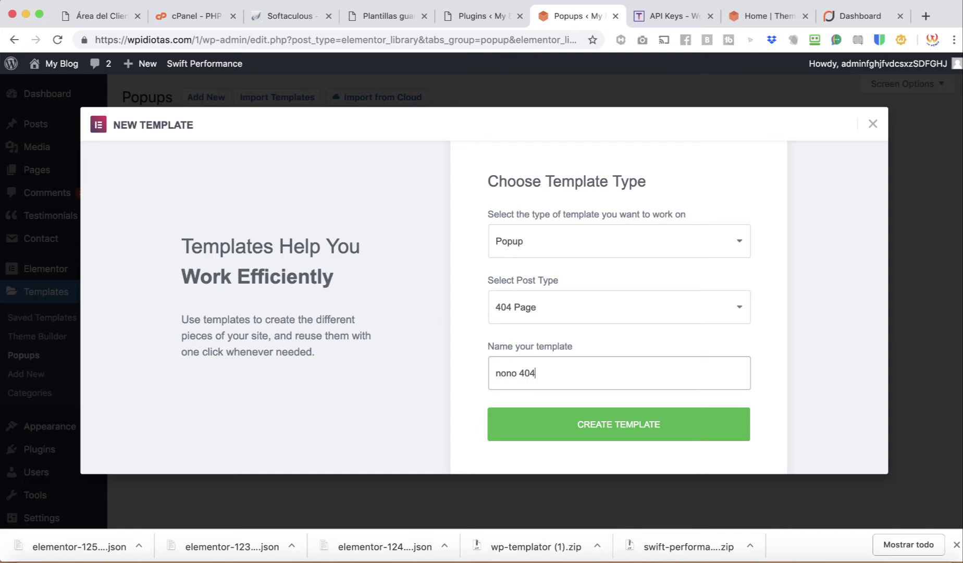
pyautogui.click(635, 436)
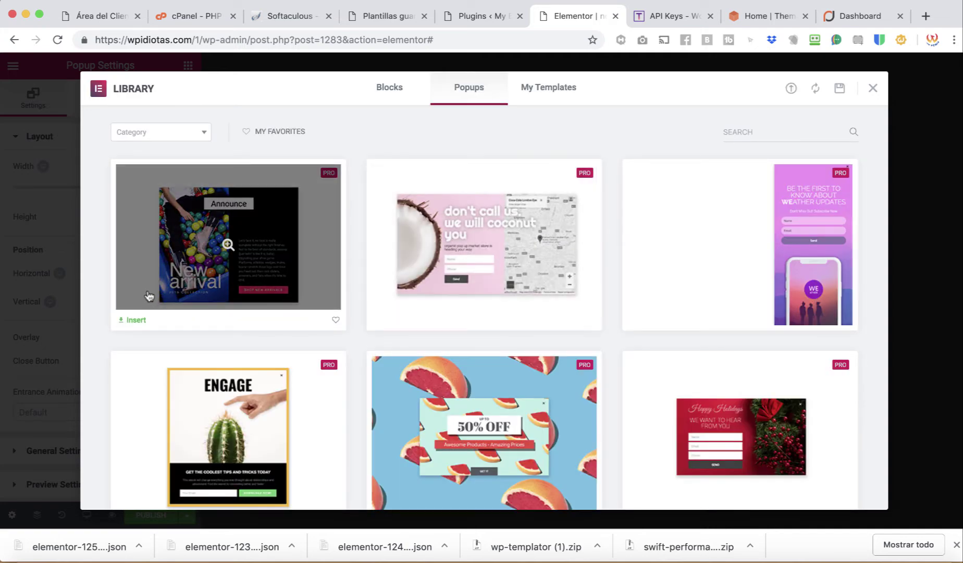
# Insert the New arrival popup with the Announce heading from the template library.
pyautogui.click(135, 321)
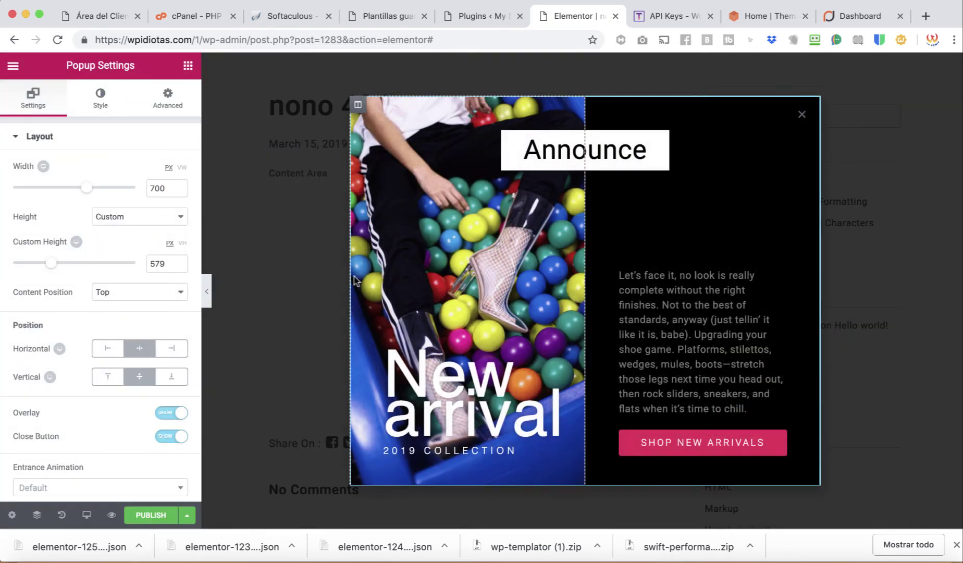
pyautogui.scroll(-2, 316, 302)
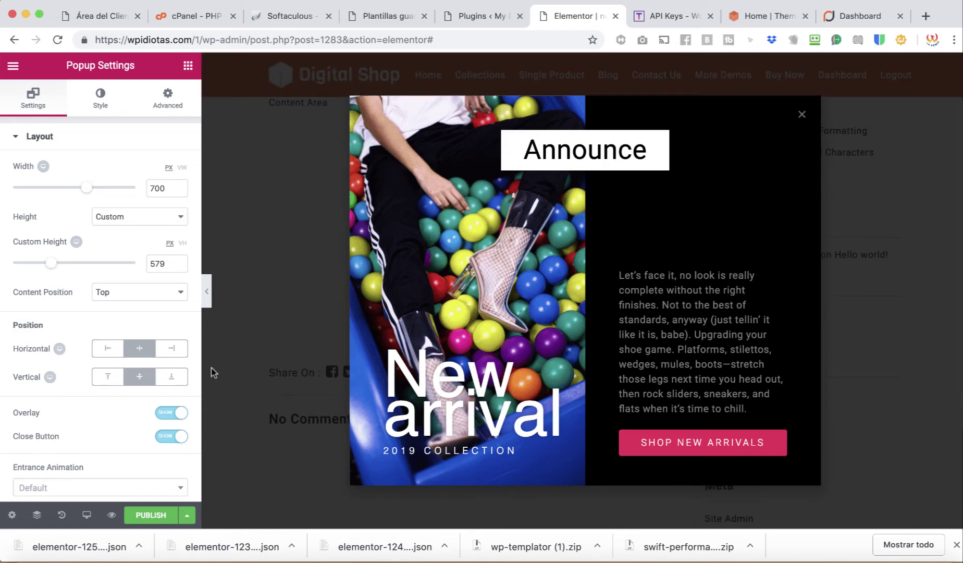
pyautogui.scroll(-2, 118, 468)
# Start publishing the popup and add a display condition that includes Singular, 404 Page.
pyautogui.click(146, 513)
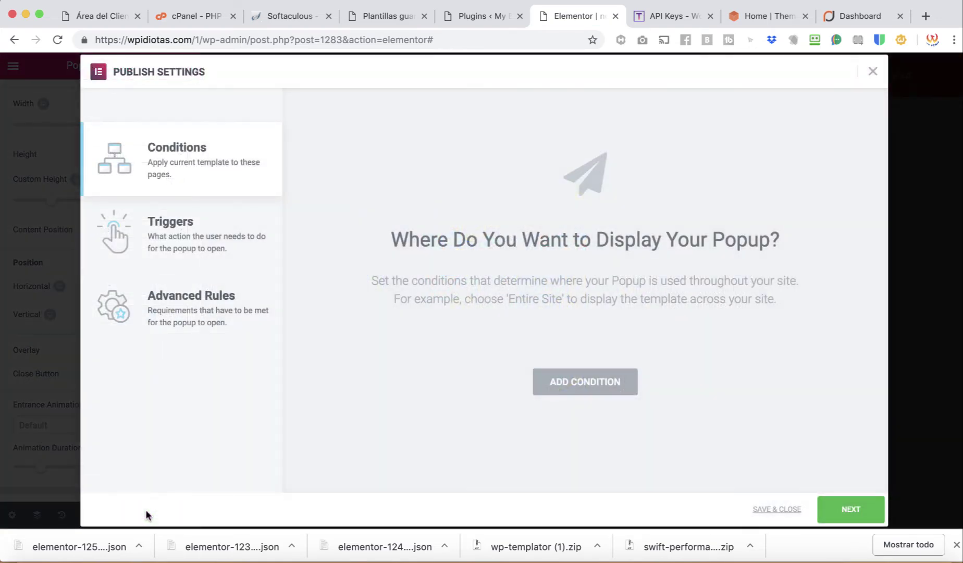
pyautogui.click(613, 383)
pyautogui.click(561, 364)
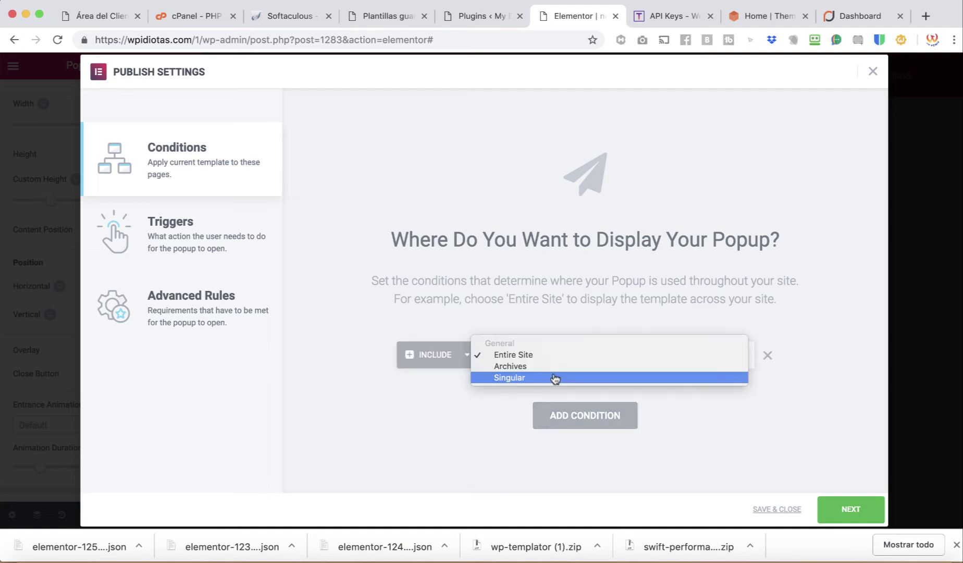
pyautogui.click(553, 378)
pyautogui.click(634, 368)
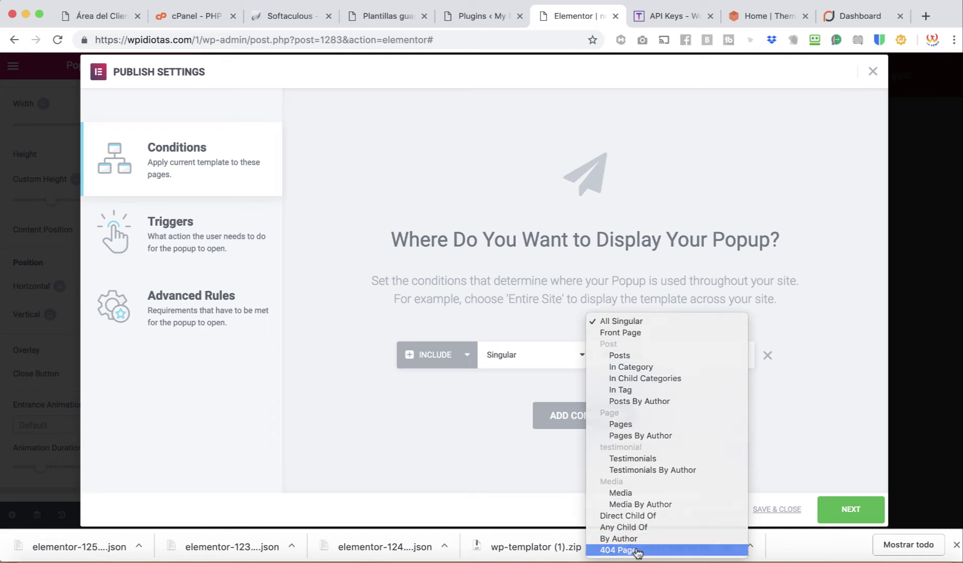
pyautogui.click(636, 550)
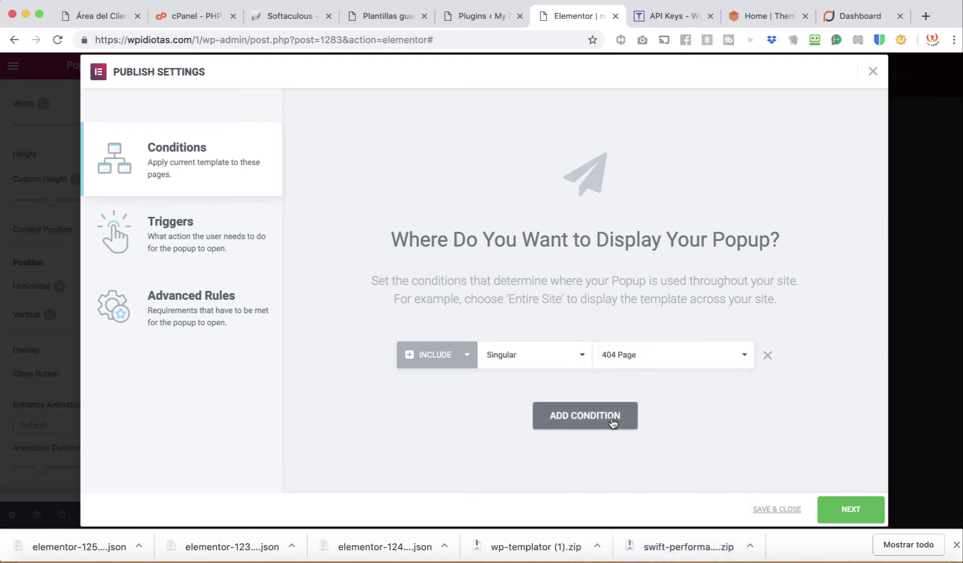
# Enable the popup's On Page Load, On Scroll, On Scroll To Element and On Page Exit Intent triggers.
pyautogui.click(847, 509)
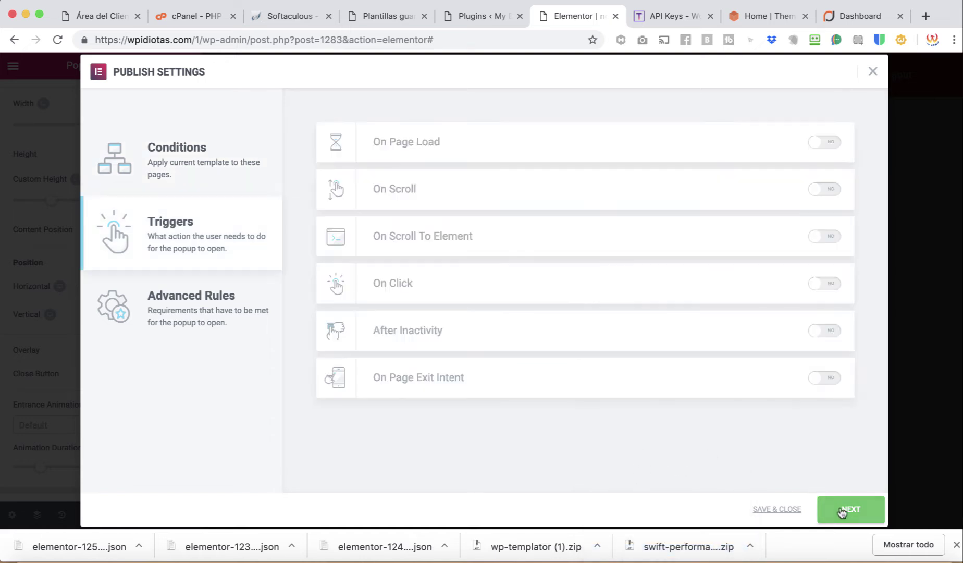
pyautogui.click(829, 148)
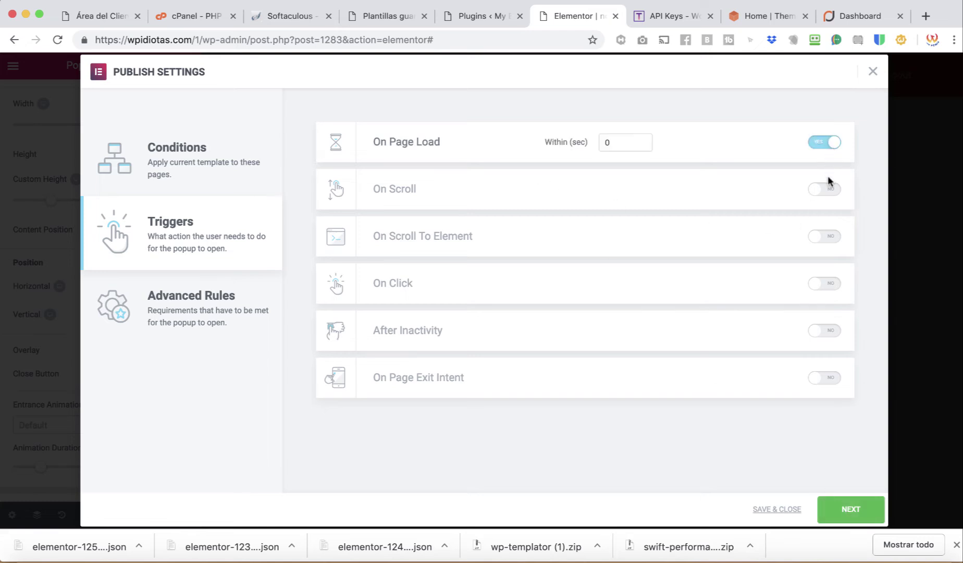
pyautogui.click(829, 189)
pyautogui.click(827, 237)
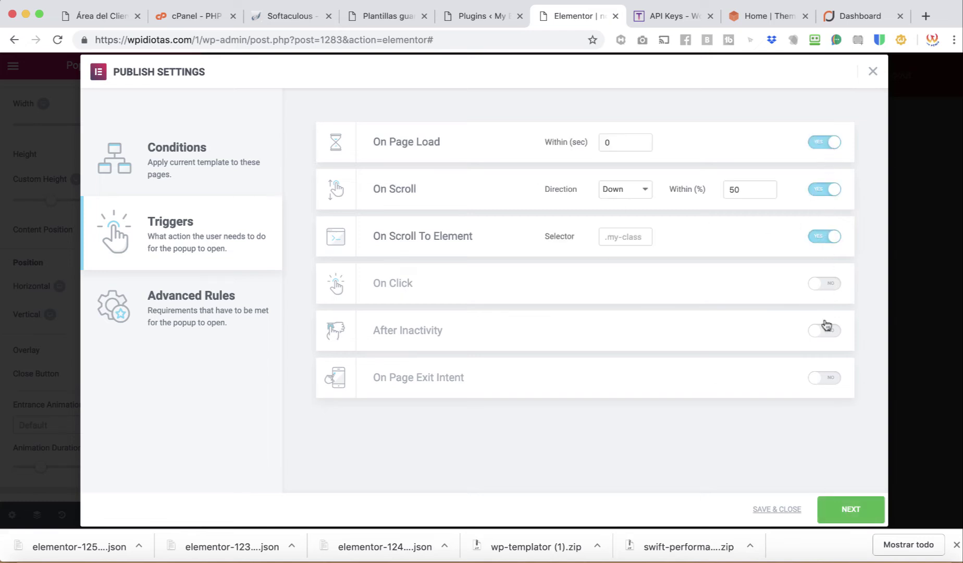
pyautogui.click(827, 380)
# Enable the Show after X page views advanced rule and save the publish settings to make the popup live.
pyautogui.click(842, 515)
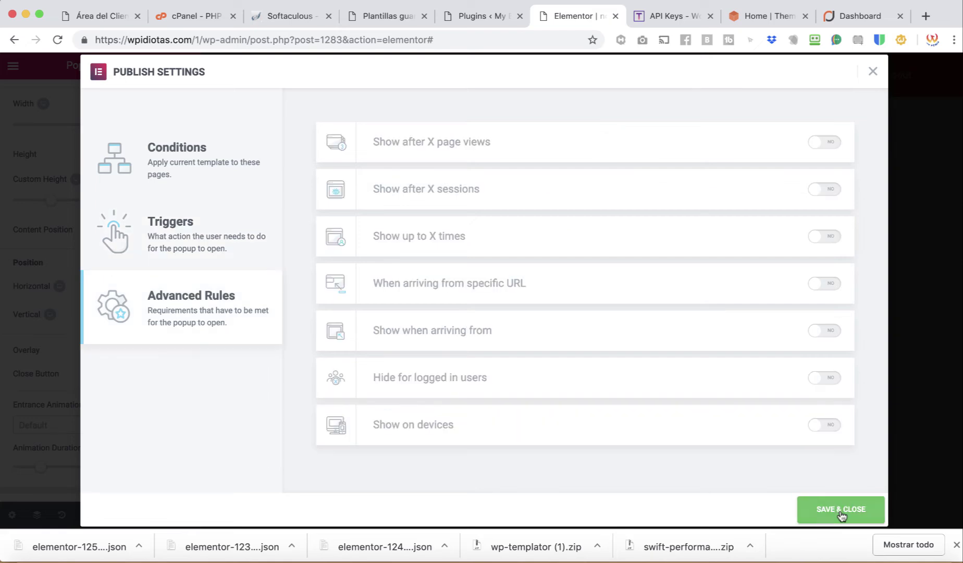
pyautogui.click(827, 142)
pyautogui.click(833, 509)
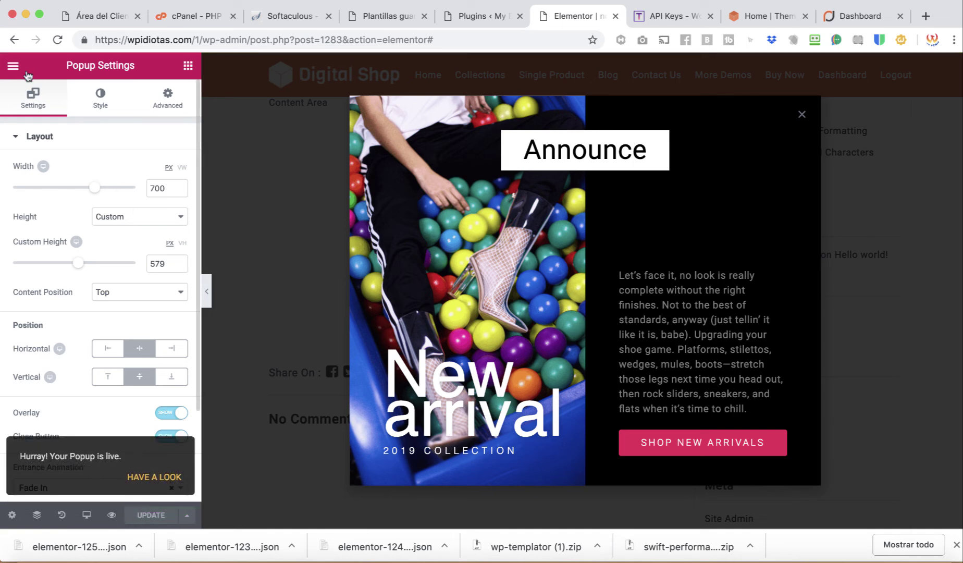
# Leave the popup editor and list all published templates from the saved templates page.
pyautogui.click(14, 40)
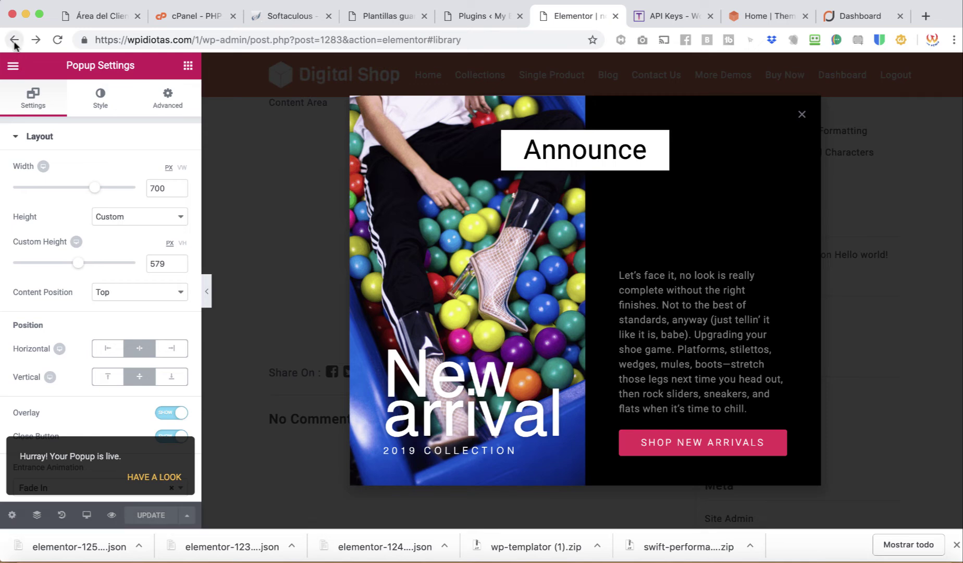
pyautogui.click(15, 44)
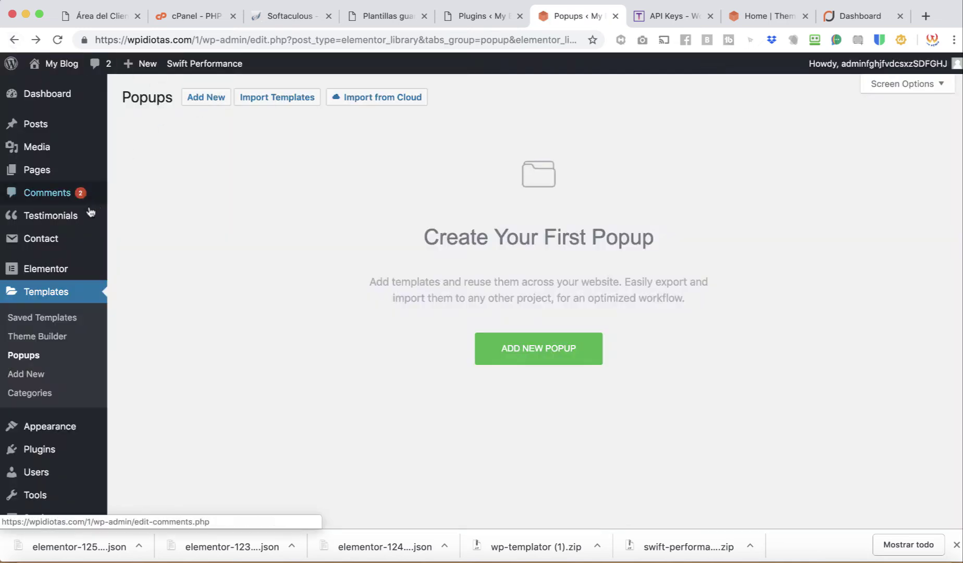
pyautogui.click(46, 319)
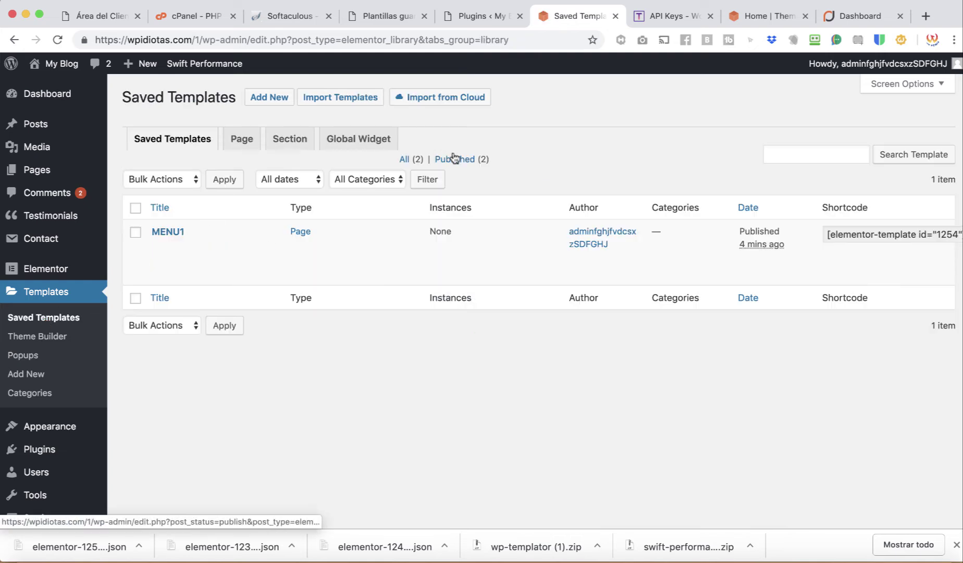
pyautogui.click(455, 159)
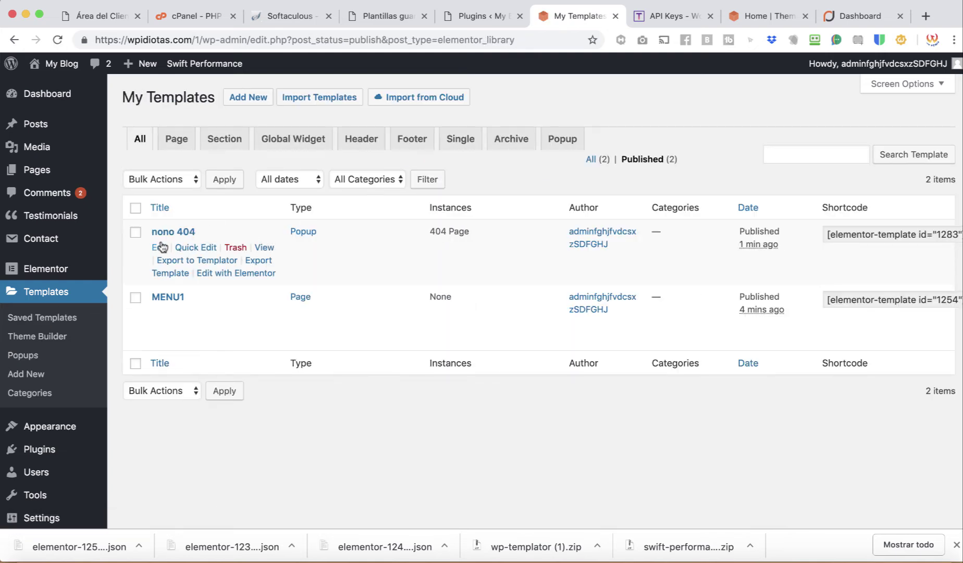
# Export the nono 404 popup to Templator with category 404 and the ball-pit photo from the media library as screenshot image.
pyautogui.click(219, 260)
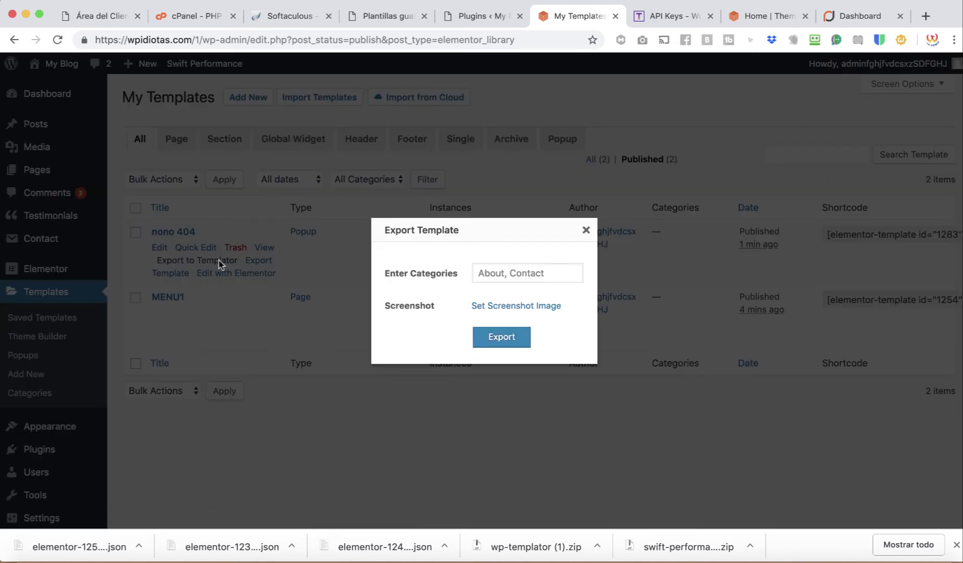
pyautogui.click(533, 273)
pyautogui.write('404')
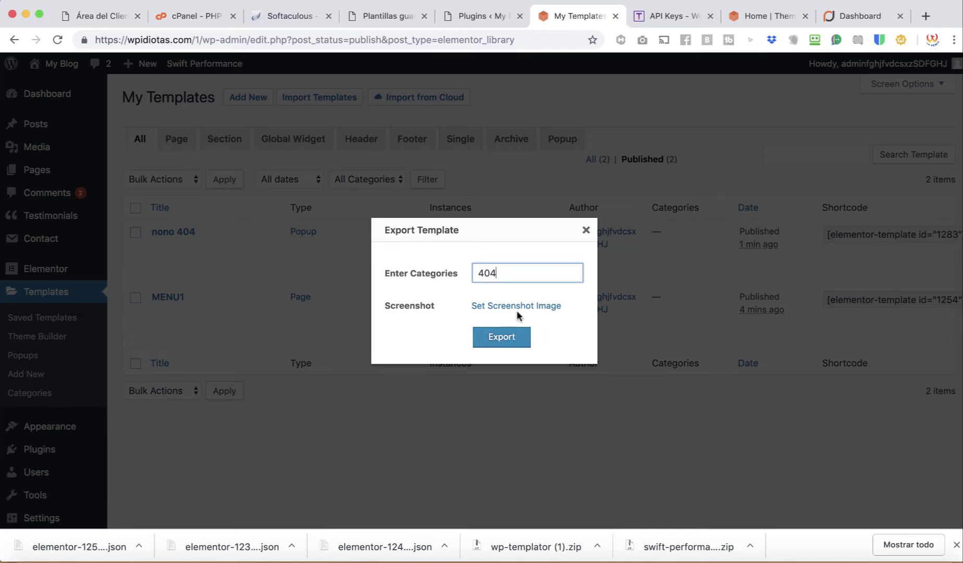
pyautogui.click(517, 307)
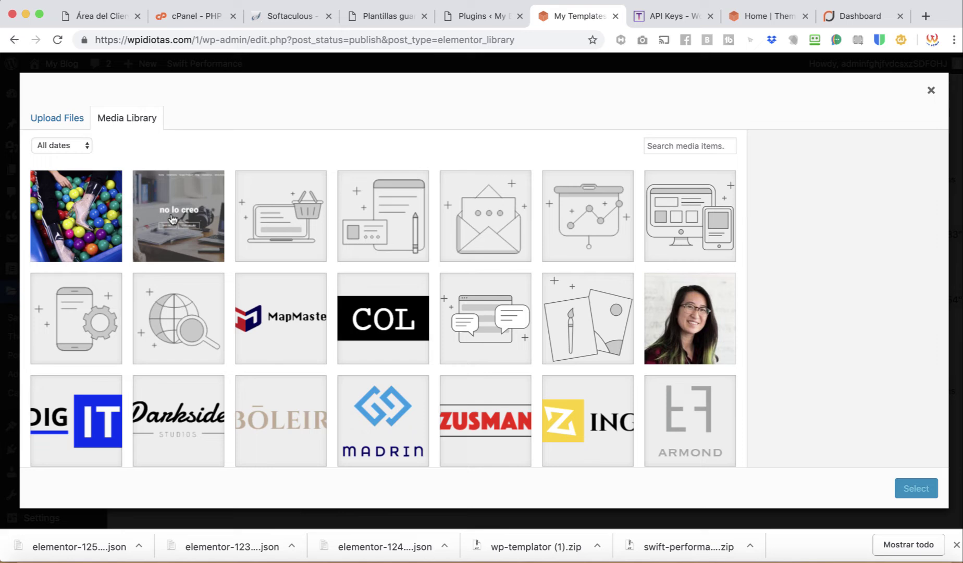
pyautogui.click(91, 227)
pyautogui.click(916, 489)
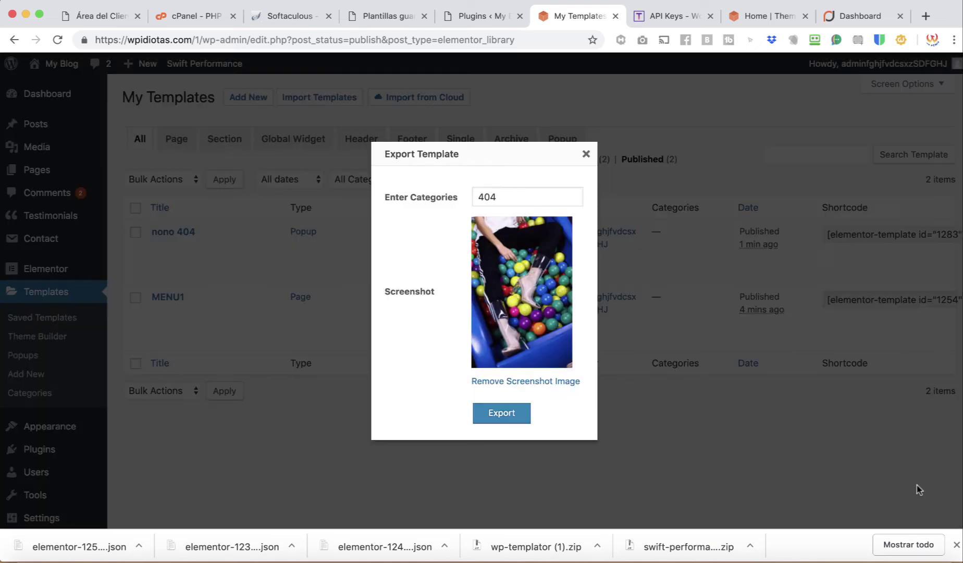
pyautogui.click(509, 414)
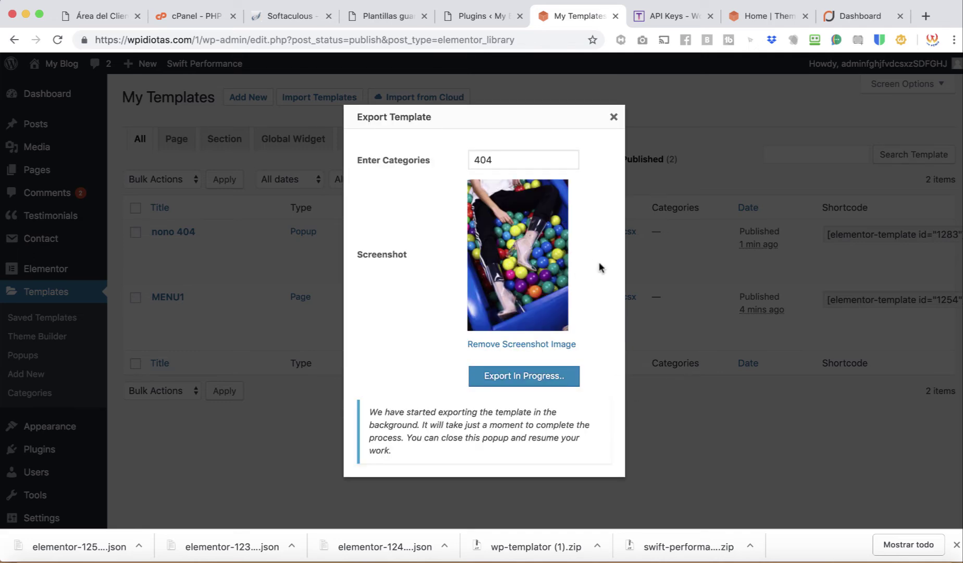
pyautogui.click(709, 258)
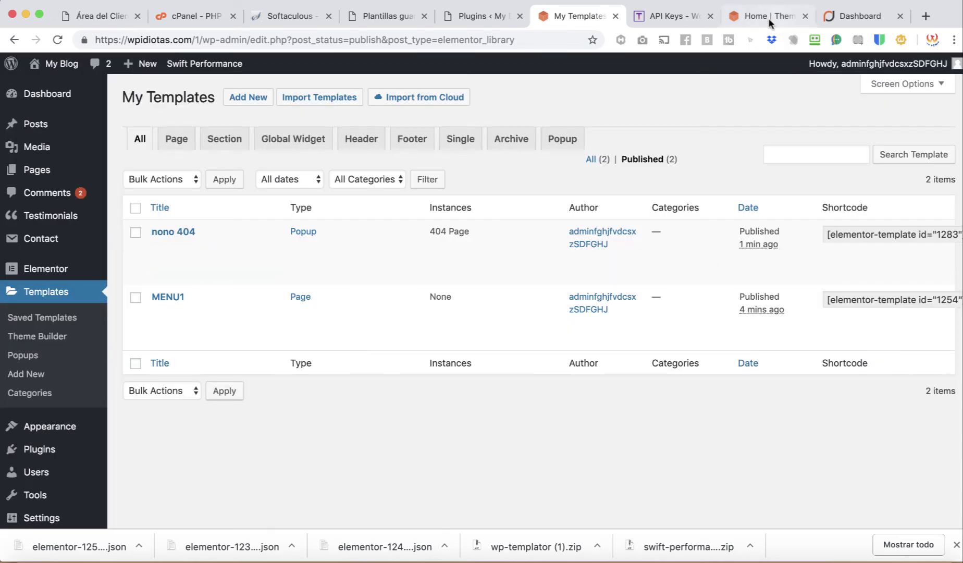
# Switch to the Templator account site and open the account's cloud template list through Manage Templates.
pyautogui.click(676, 17)
pyautogui.moveTo(765, 89)
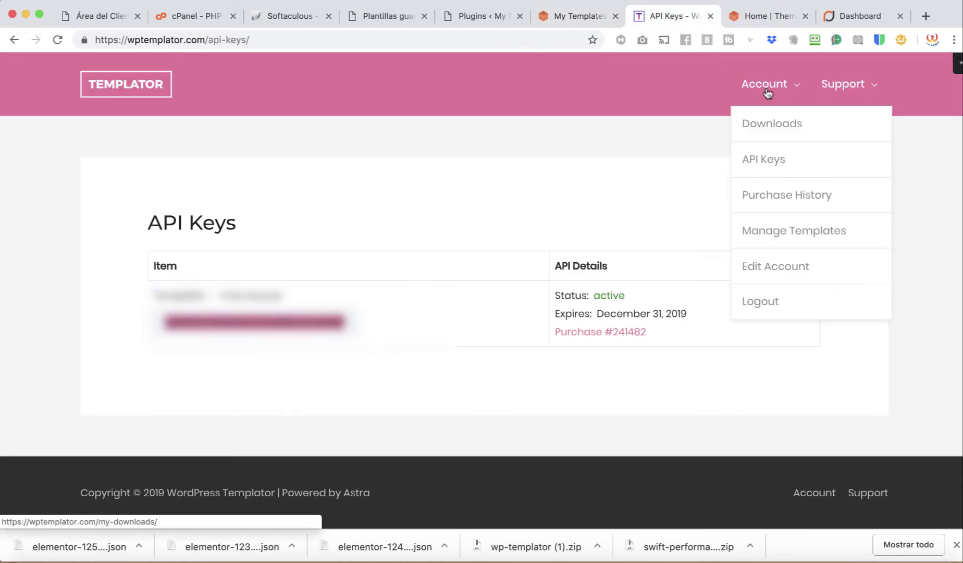
pyautogui.click(781, 234)
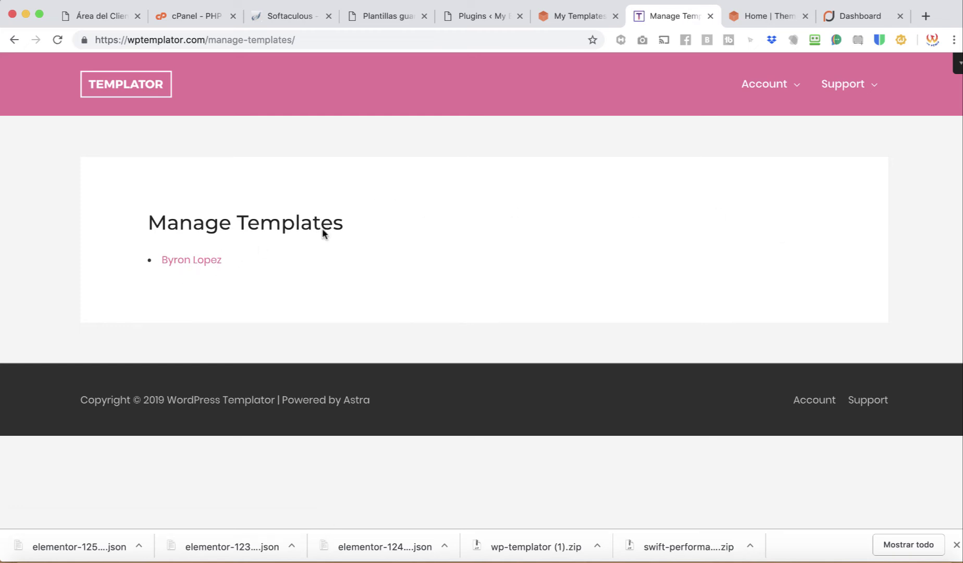
pyautogui.click(205, 261)
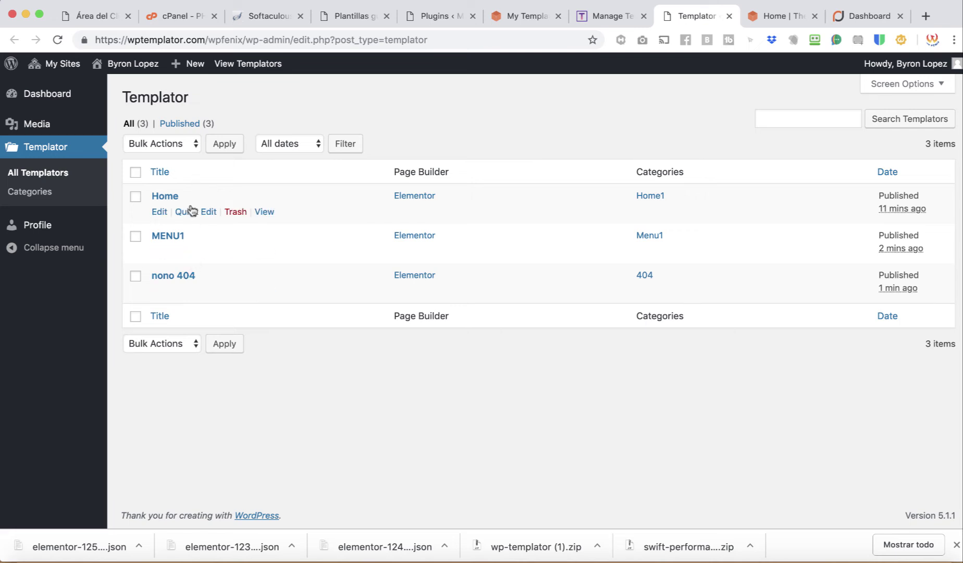
# View the cloud templates on the Templator front end and check the nono 404 and MENU1 entries with their screenshots.
pyautogui.click(265, 64)
pyautogui.scroll(-8, 357, 321)
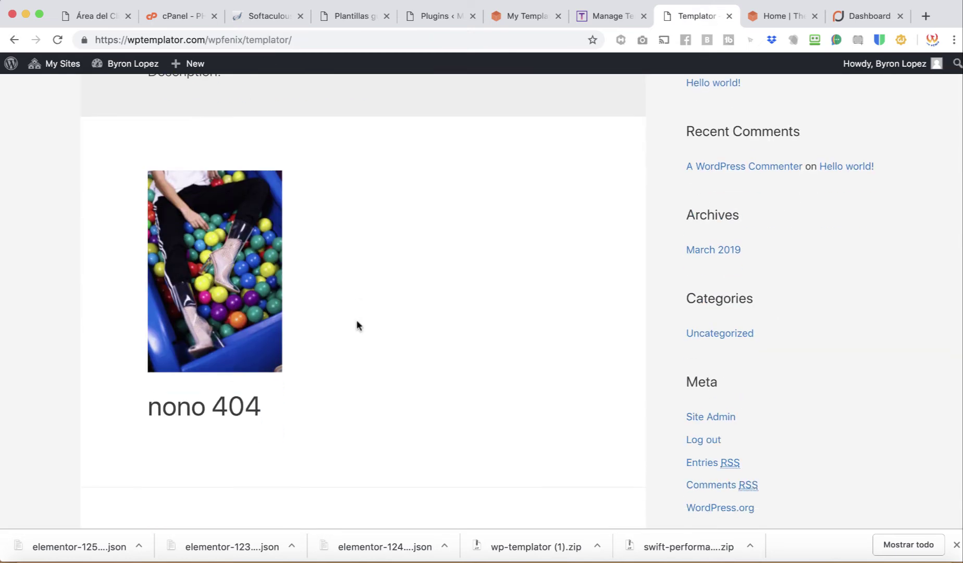
pyautogui.scroll(-4, 318, 421)
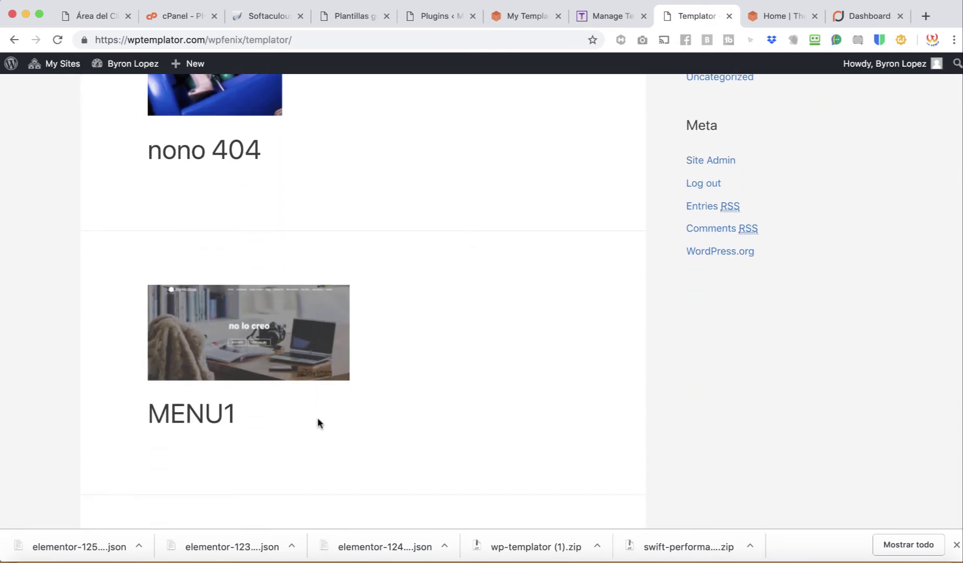
pyautogui.scroll(2, 318, 422)
pyautogui.scroll(1, 319, 422)
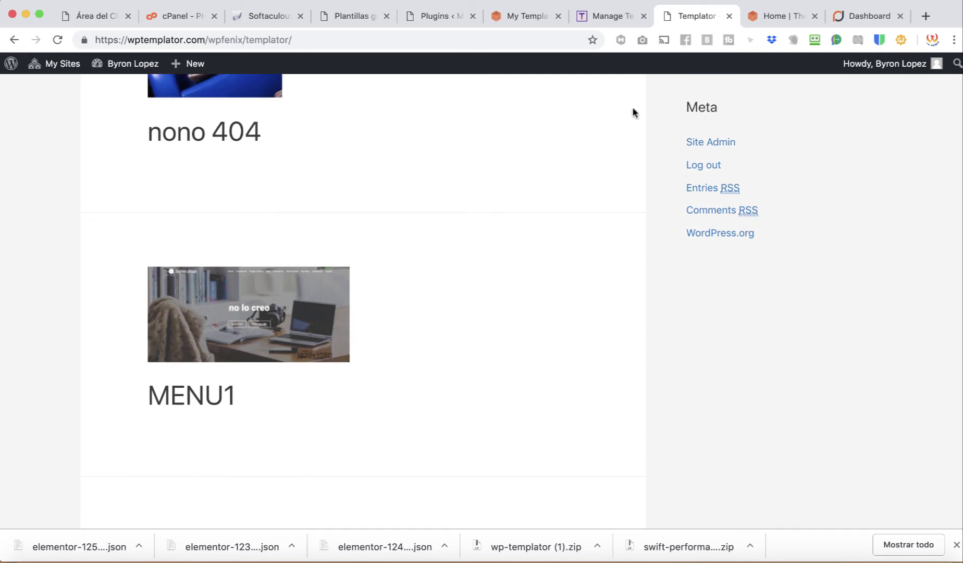
# Switch to the second WordPress site's admin, set the site language to English (United States) and save the general settings.
pyautogui.click(513, 16)
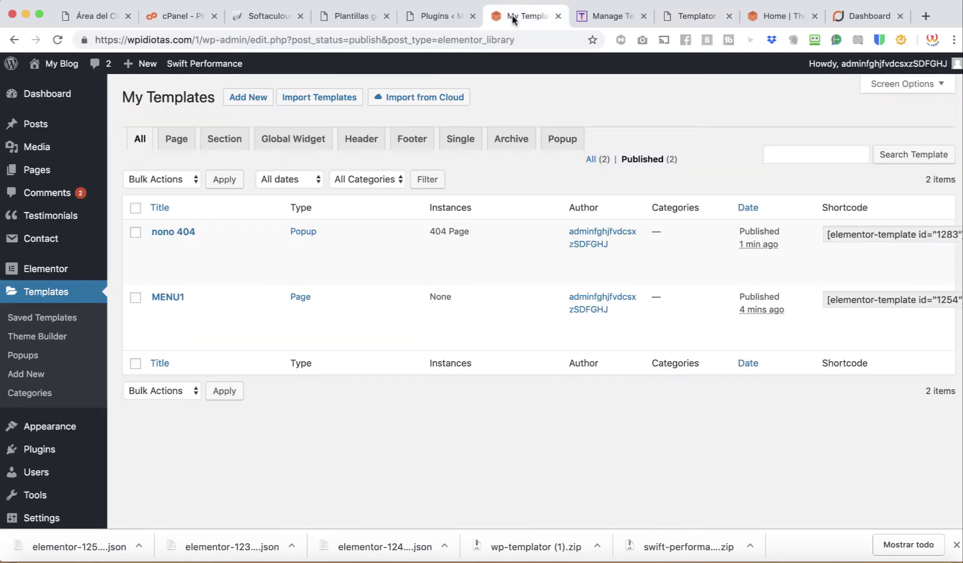
pyautogui.click(438, 14)
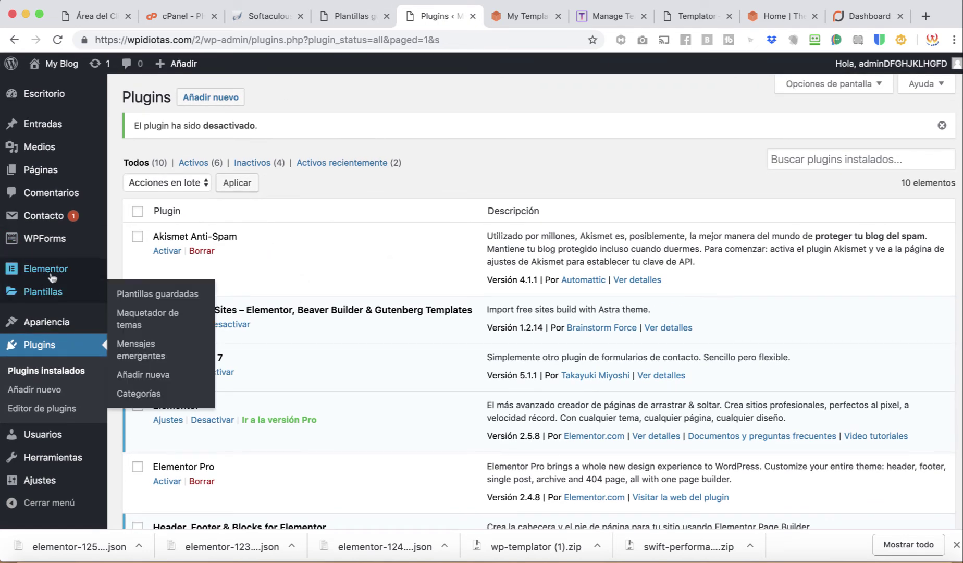
pyautogui.moveTo(52, 291)
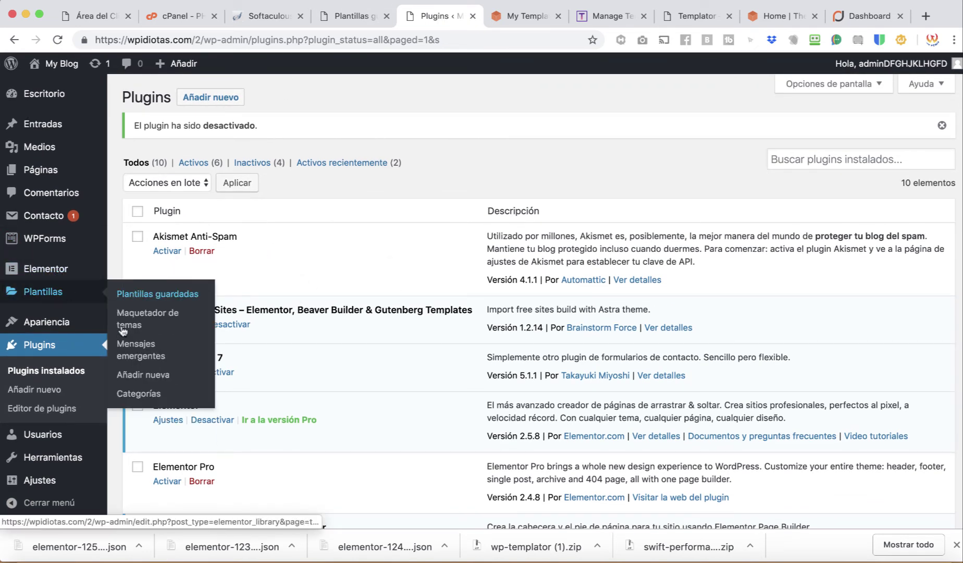
pyautogui.scroll(-8, 123, 331)
pyautogui.moveTo(55, 484)
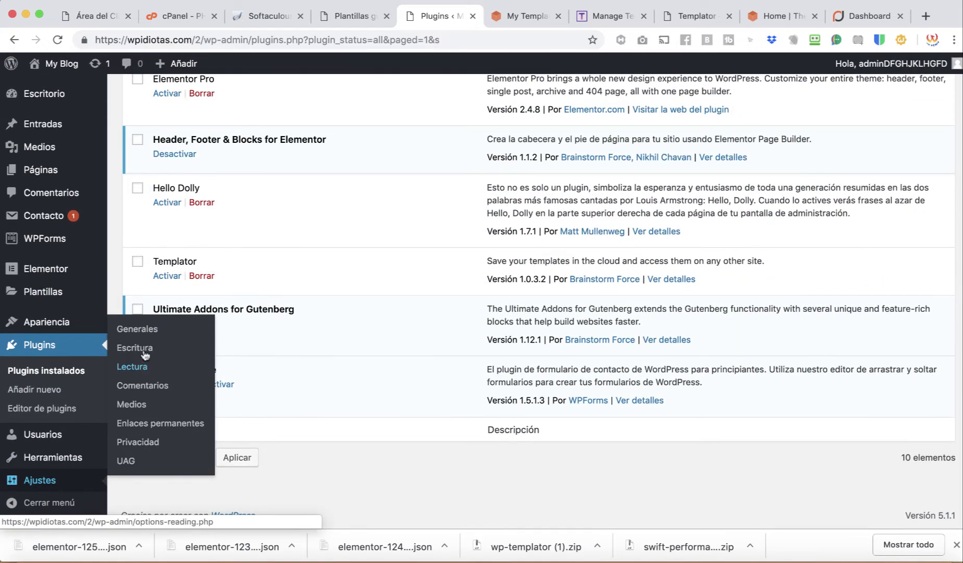
pyautogui.click(134, 329)
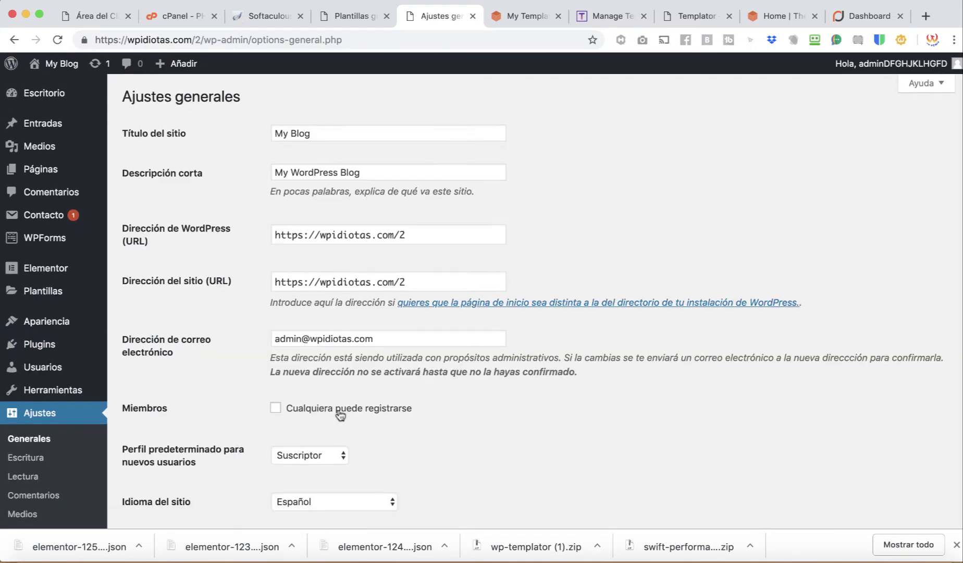
pyautogui.scroll(-3, 340, 416)
pyautogui.click(327, 434)
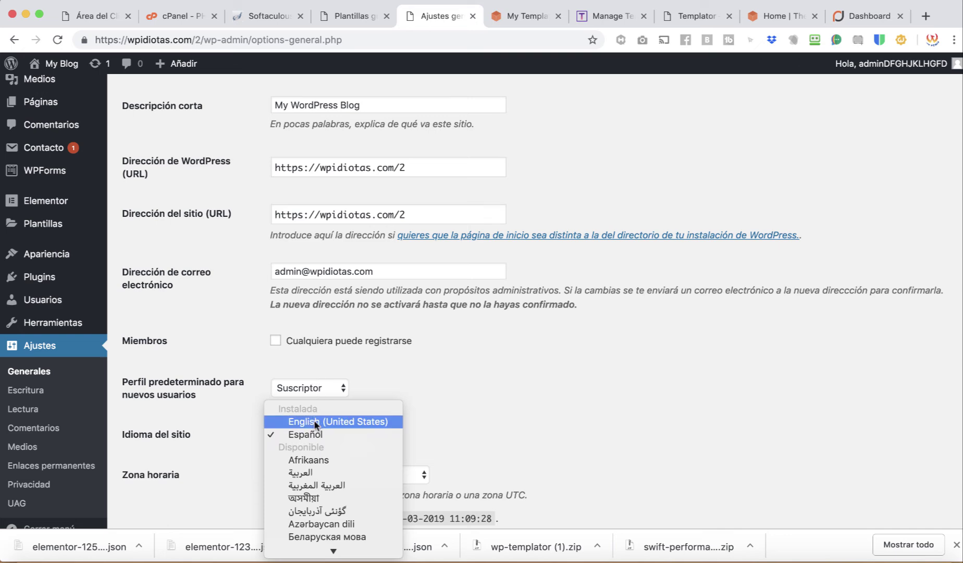
pyautogui.click(314, 421)
pyautogui.scroll(-10, 314, 421)
pyautogui.click(182, 466)
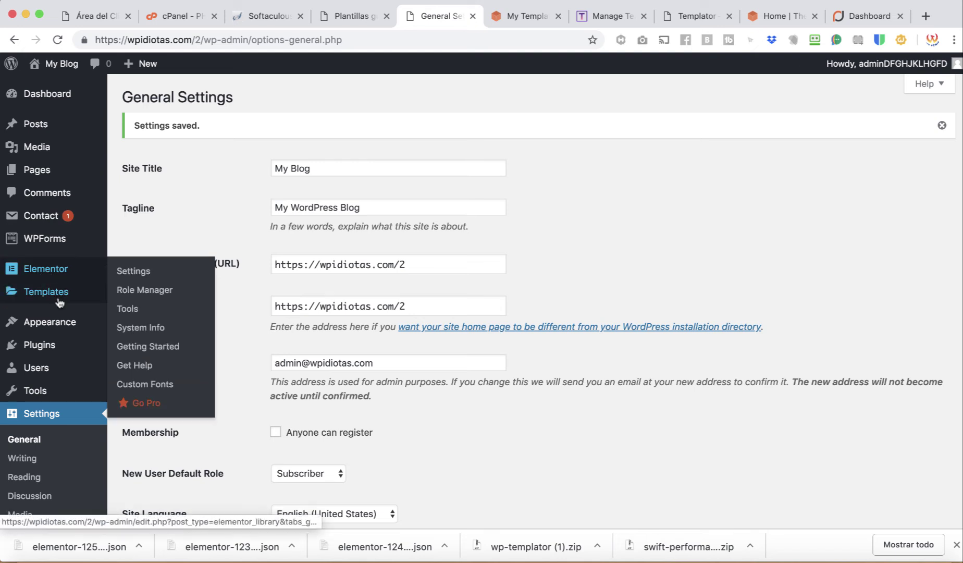
# Check the saved templates list and try to install the Templator plugin by uploading wp-templator (1).zip.
pyautogui.moveTo(60, 301)
pyautogui.click(159, 295)
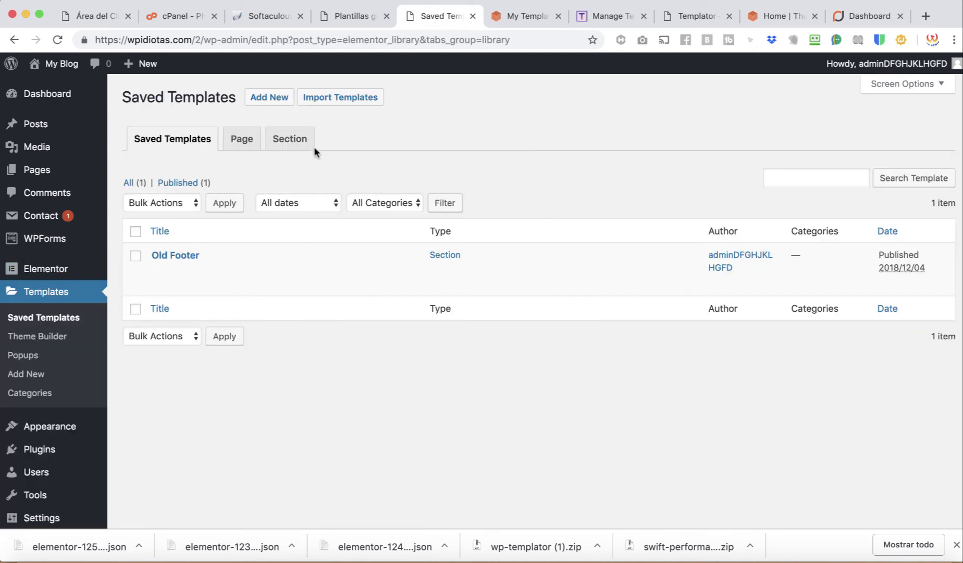
pyautogui.moveTo(79, 448)
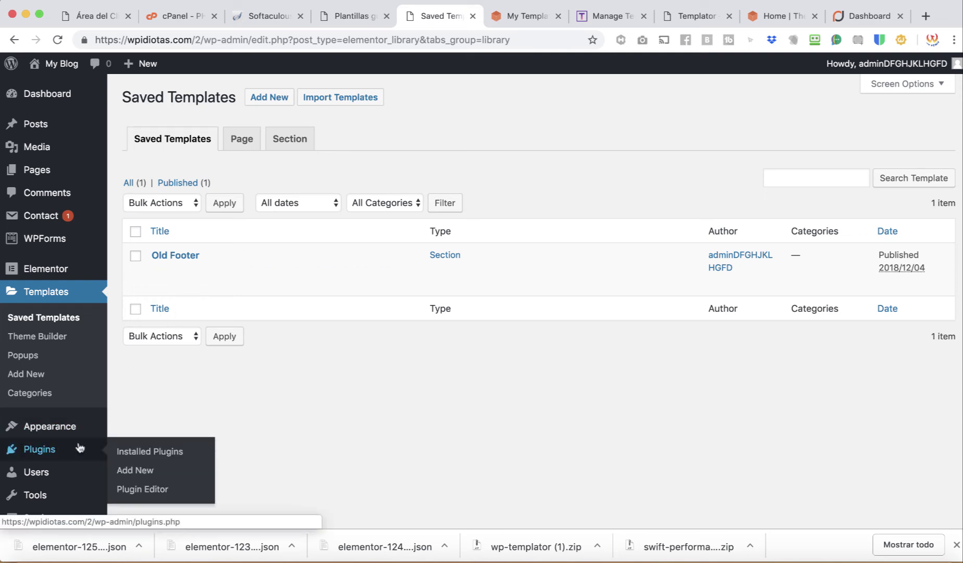
pyautogui.click(140, 470)
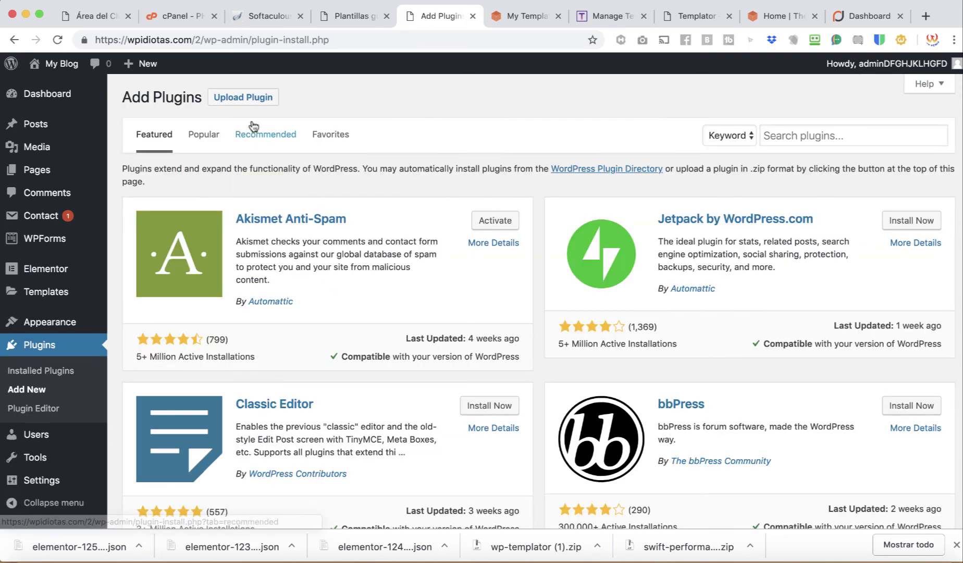
pyautogui.click(253, 99)
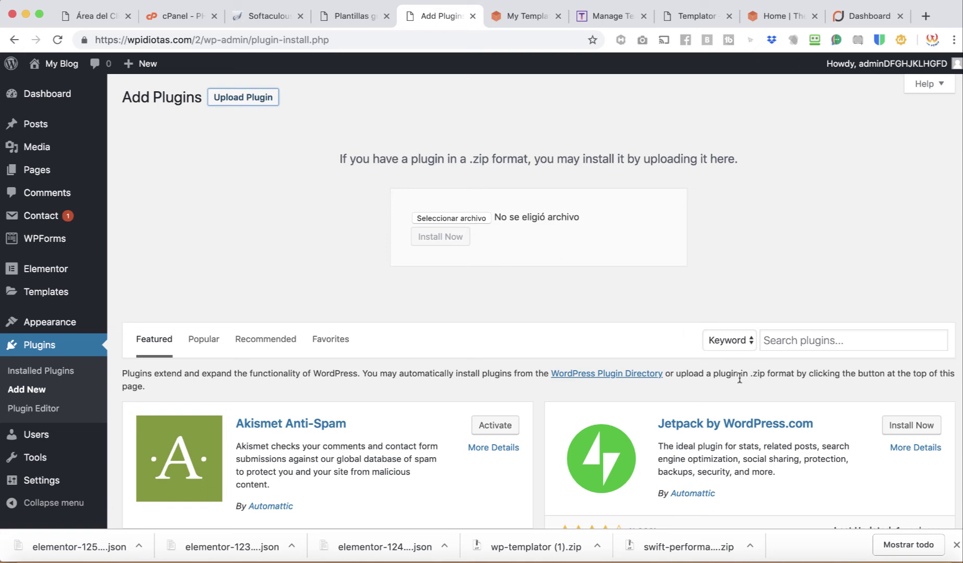
pyautogui.click(893, 557)
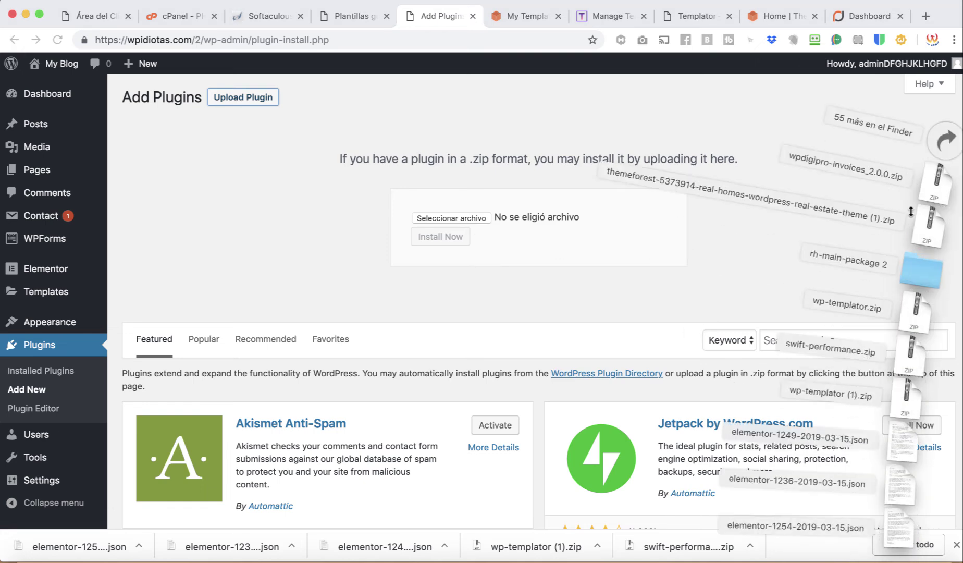
pyautogui.moveTo(905, 399); pyautogui.dragTo(453, 220)
pyautogui.click(448, 238)
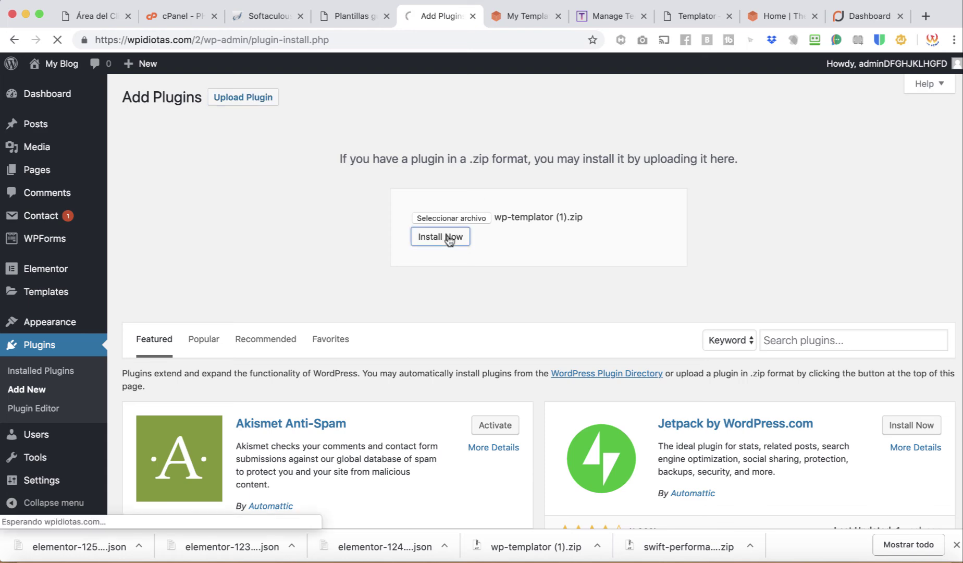
pyautogui.click(198, 212)
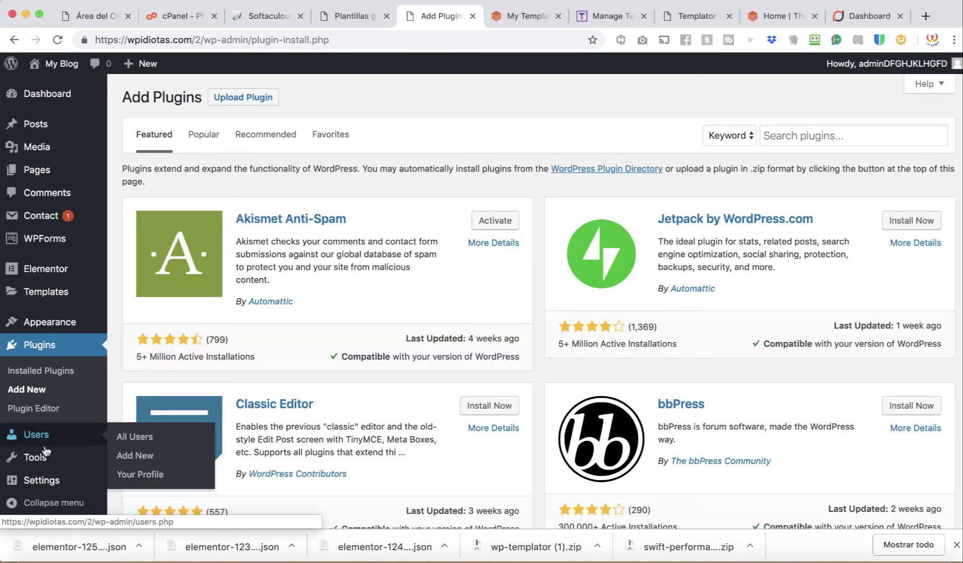
# Activate the already installed Templator plugin on the second site.
pyautogui.click(57, 370)
pyautogui.scroll(-10, 229, 313)
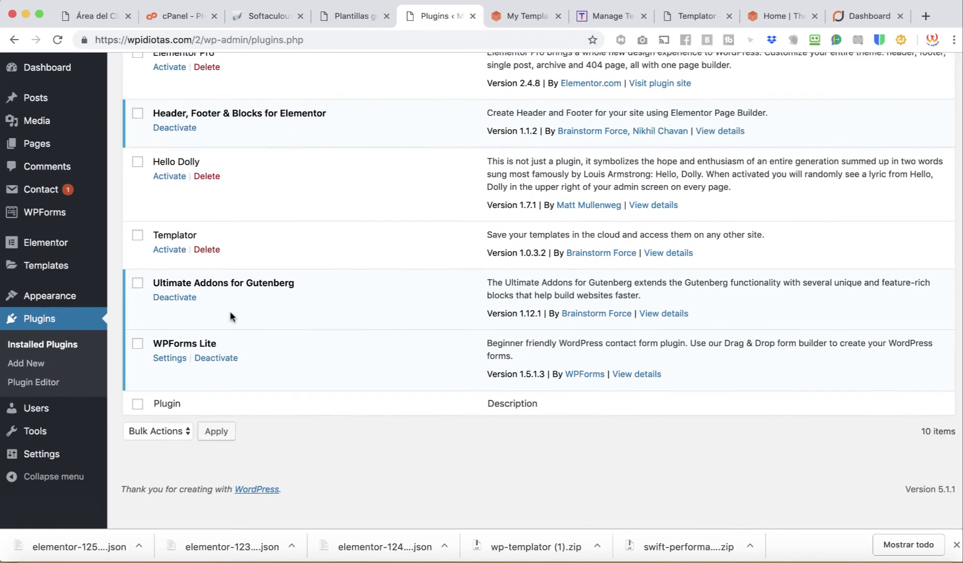
pyautogui.click(170, 276)
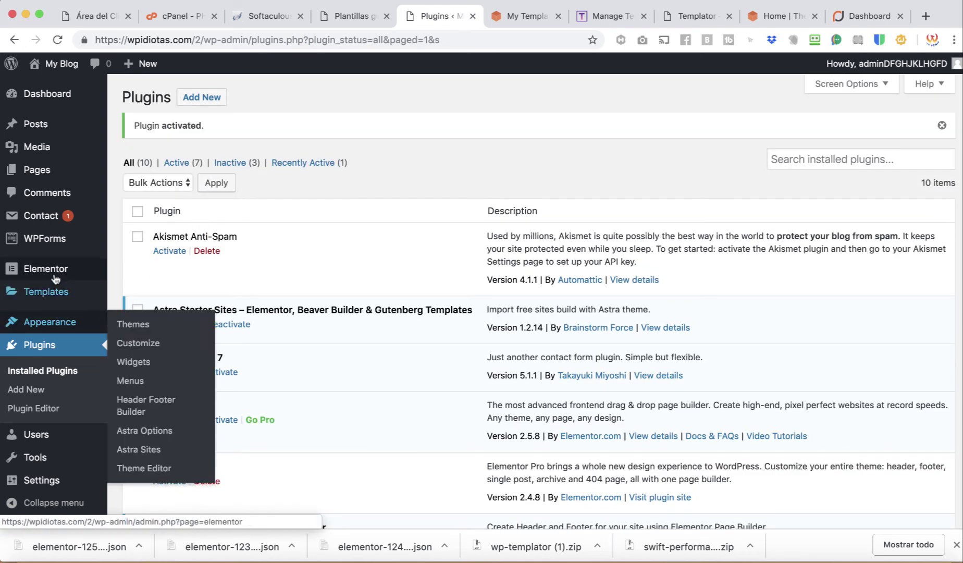
# Import the MENU1 template from the Templator cloud into the site's saved templates.
pyautogui.moveTo(54, 279)
pyautogui.click(140, 300)
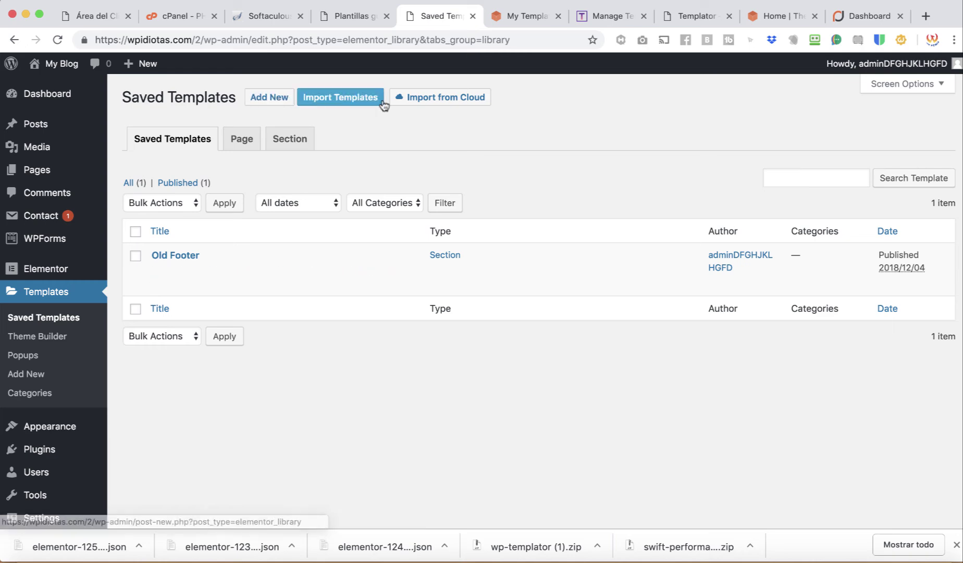
pyautogui.click(423, 99)
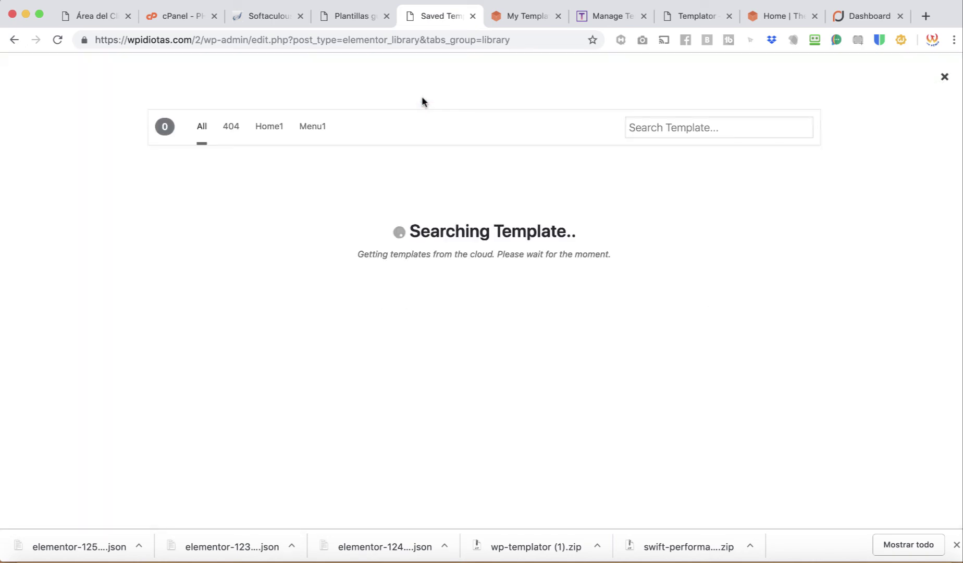
pyautogui.moveTo(425, 218)
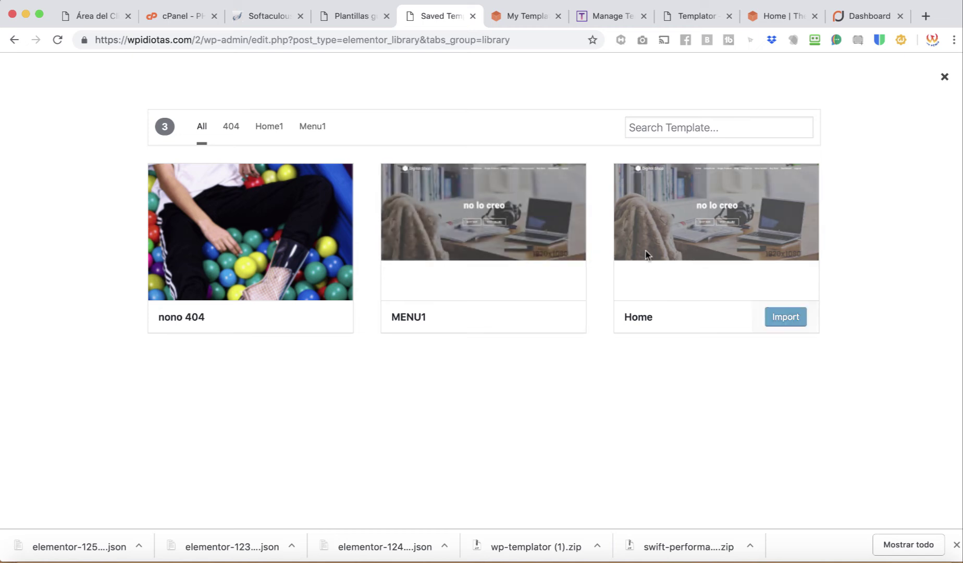
pyautogui.moveTo(282, 228)
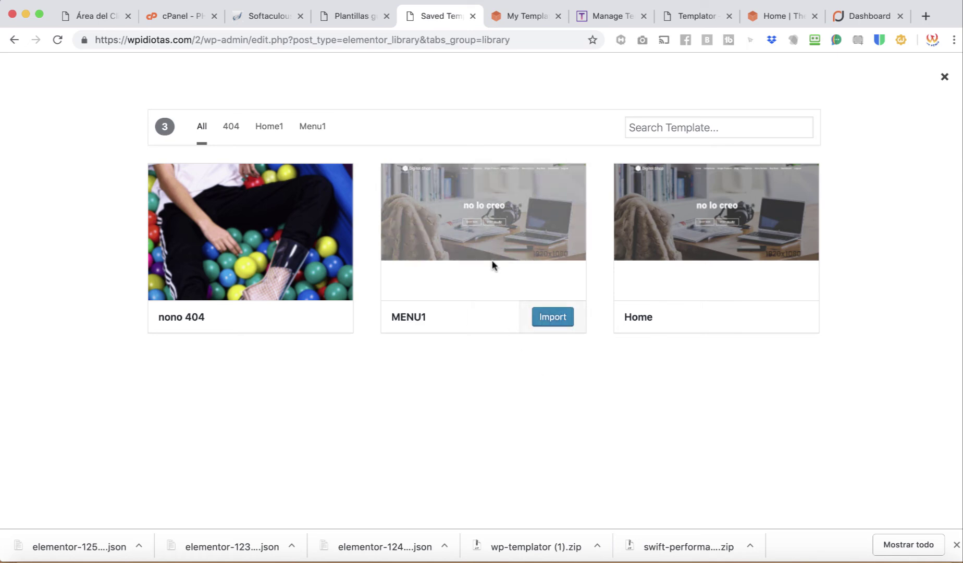
pyautogui.moveTo(315, 227)
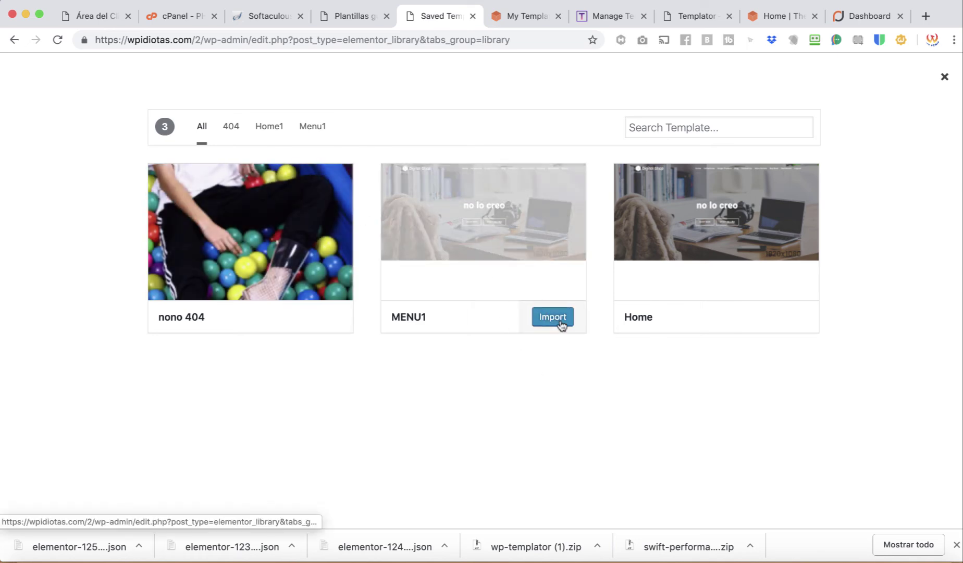
pyautogui.click(560, 322)
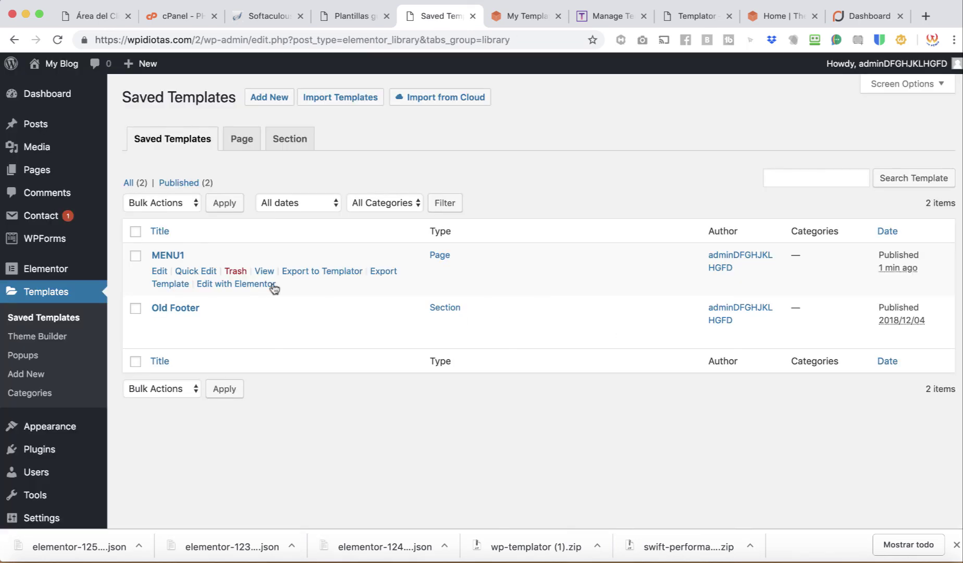
# View the imported MENU1 template on the site's front end and look through its sections.
pyautogui.moveTo(224, 252)
pyautogui.click(265, 272)
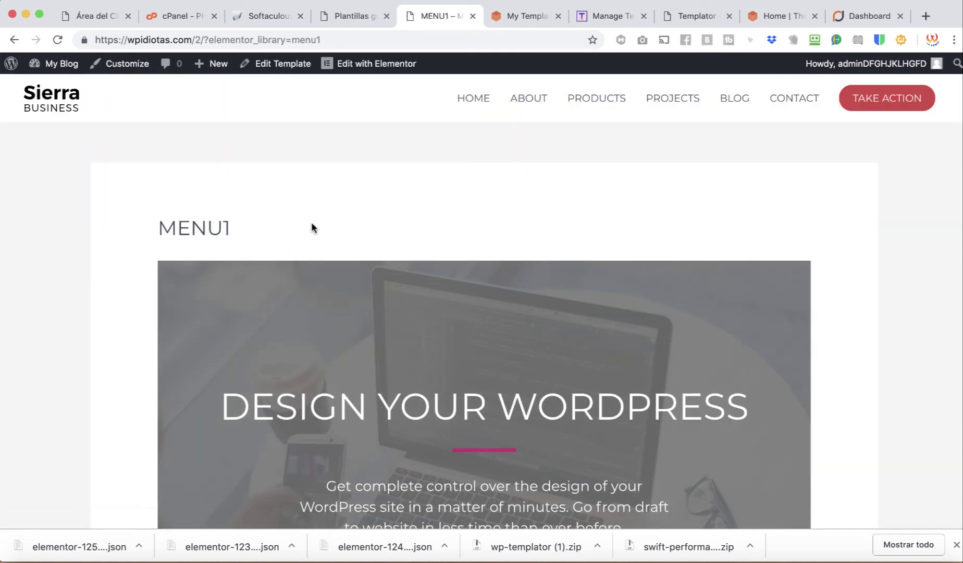
pyautogui.scroll(-9, 402, 266)
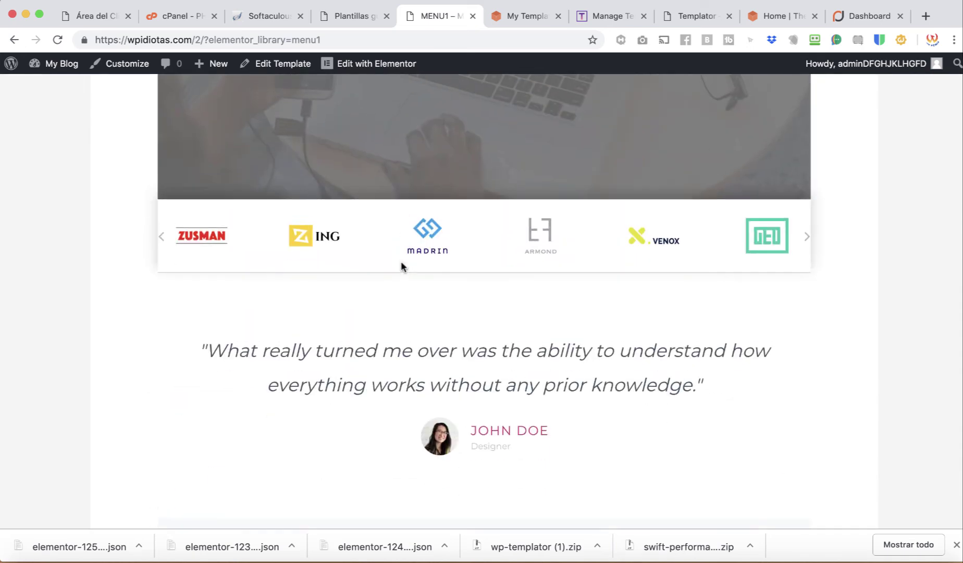
pyautogui.scroll(9, 458, 283)
pyautogui.scroll(-3, 459, 283)
pyautogui.scroll(4, 467, 234)
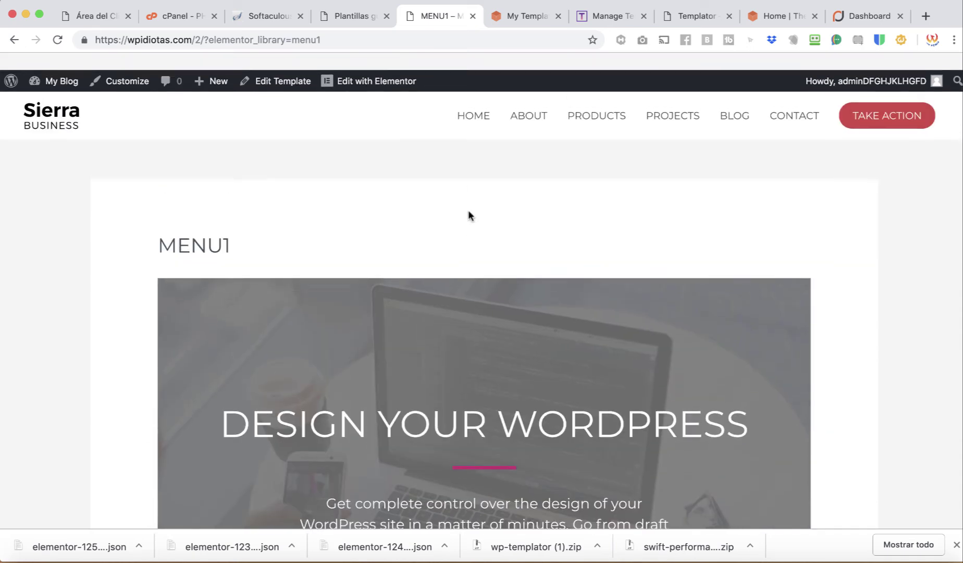
# Edit the MENU1 template with Elementor and set its page layout to Elementor Canvas.
pyautogui.click(373, 63)
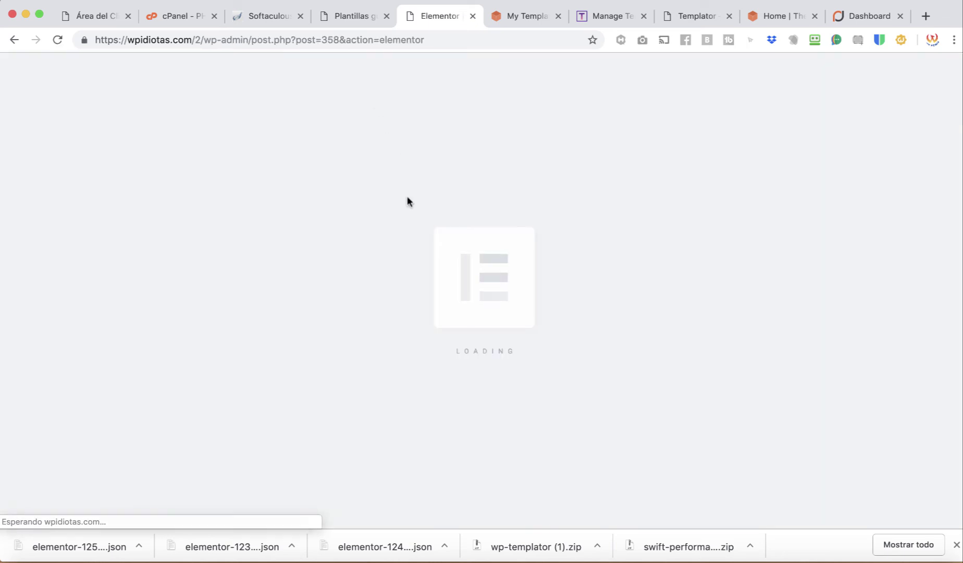
pyautogui.scroll(-3, 111, 430)
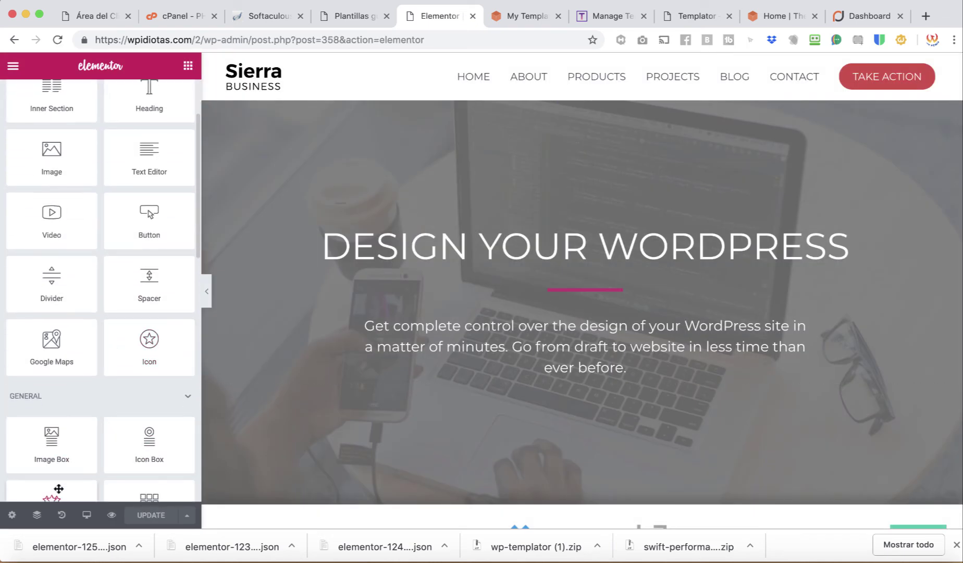
pyautogui.click(13, 515)
pyautogui.click(146, 292)
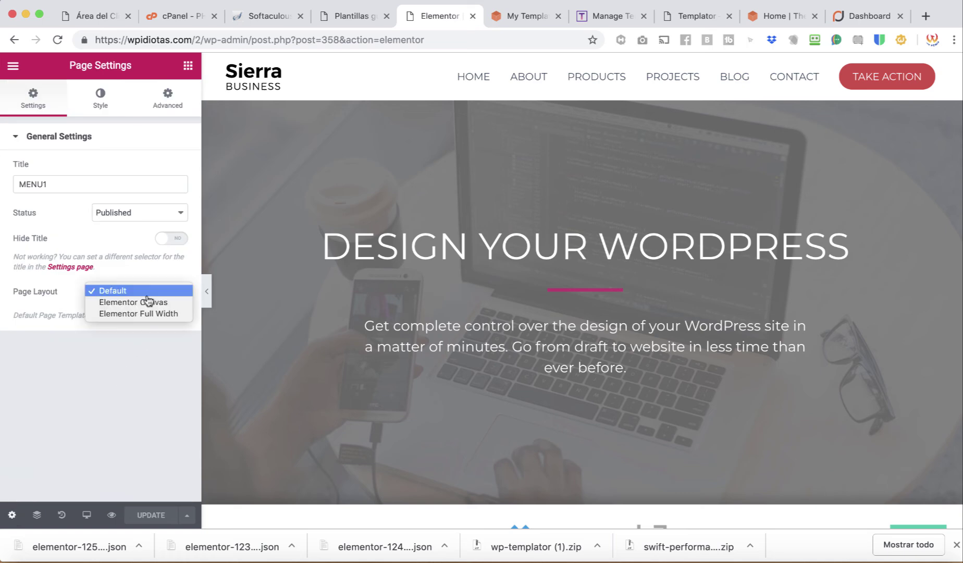
pyautogui.click(148, 303)
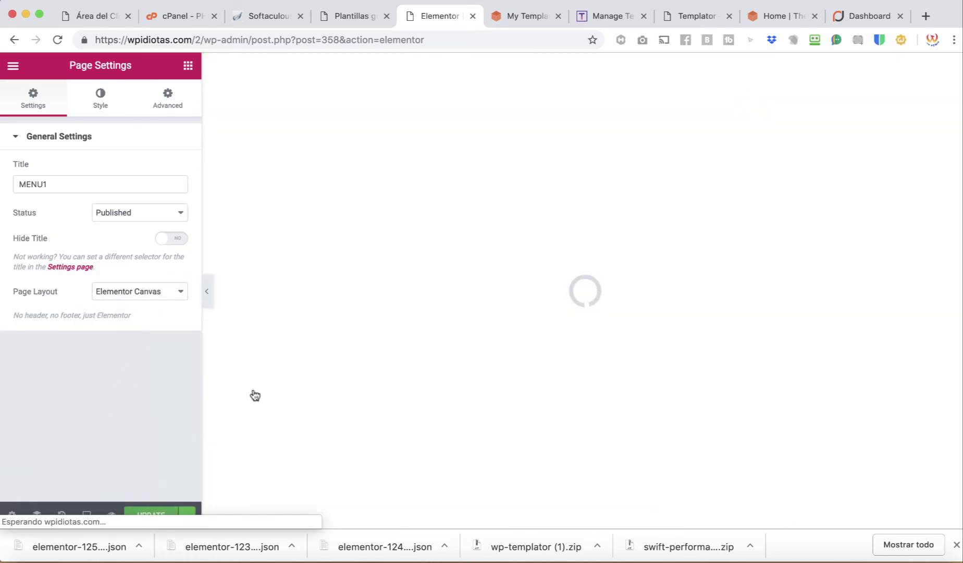
pyautogui.scroll(-8, 560, 351)
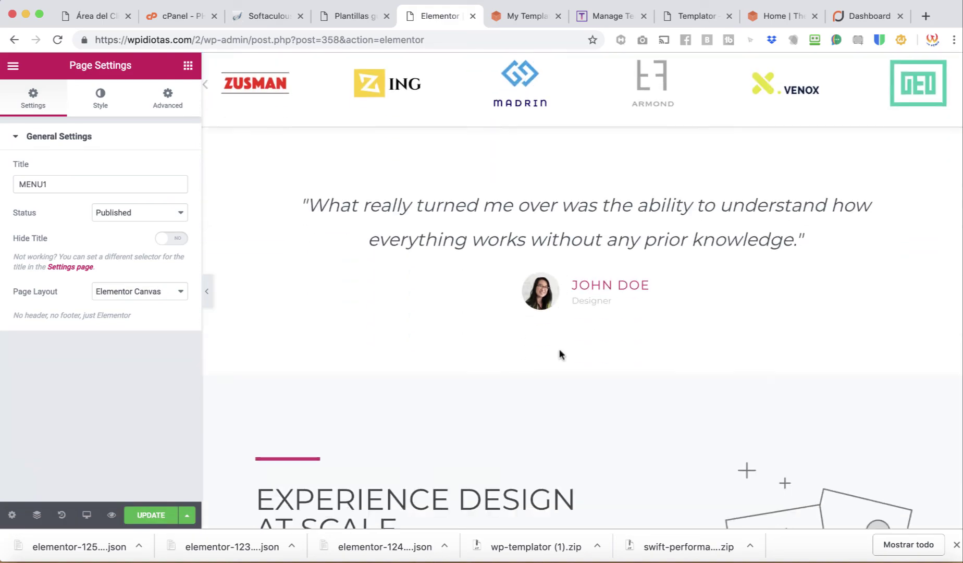
pyautogui.scroll(-20, 560, 355)
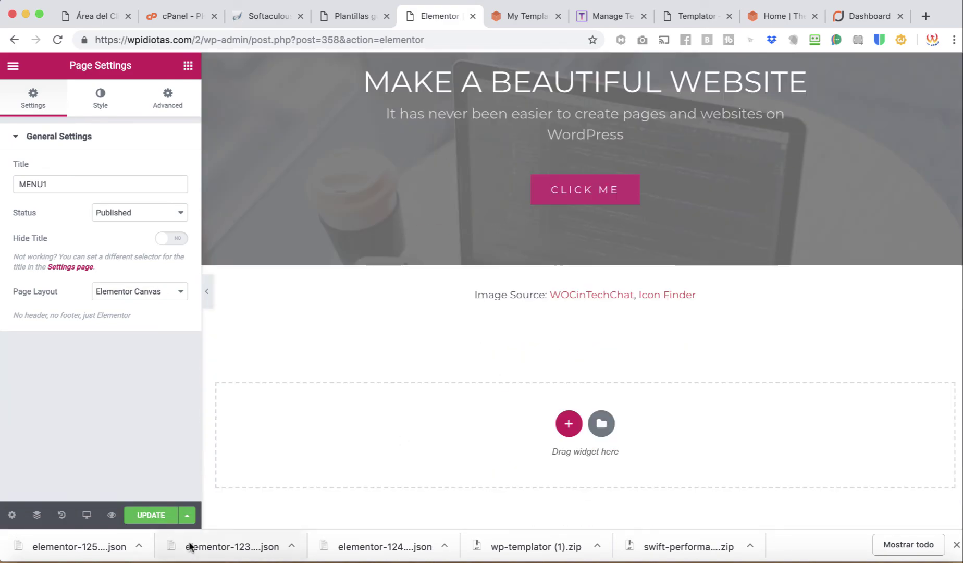
# Preview the MENU1 template in its Canvas layout, close the preview and leave the Elementor editor.
pyautogui.click(111, 515)
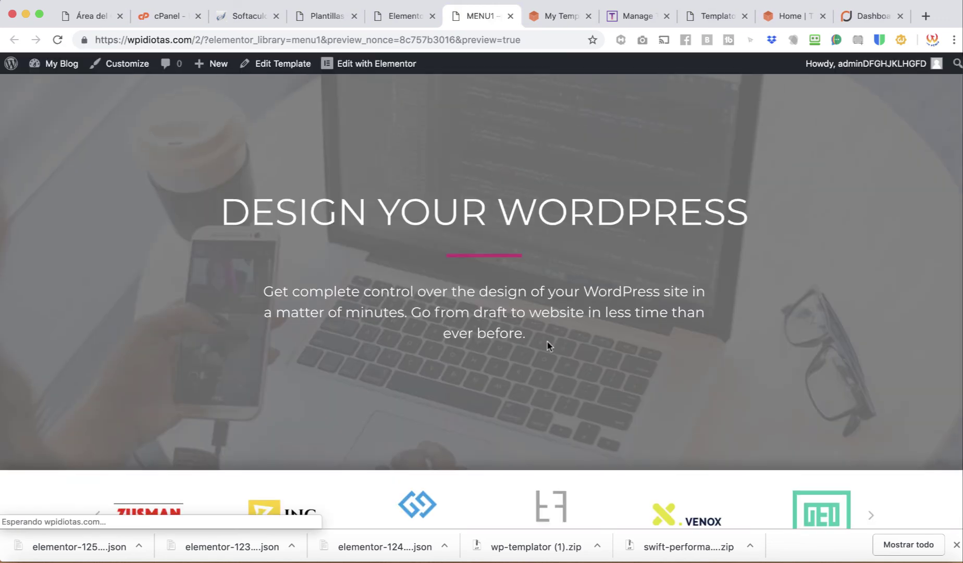
pyautogui.scroll(-15, 548, 340)
pyautogui.scroll(-15, 547, 340)
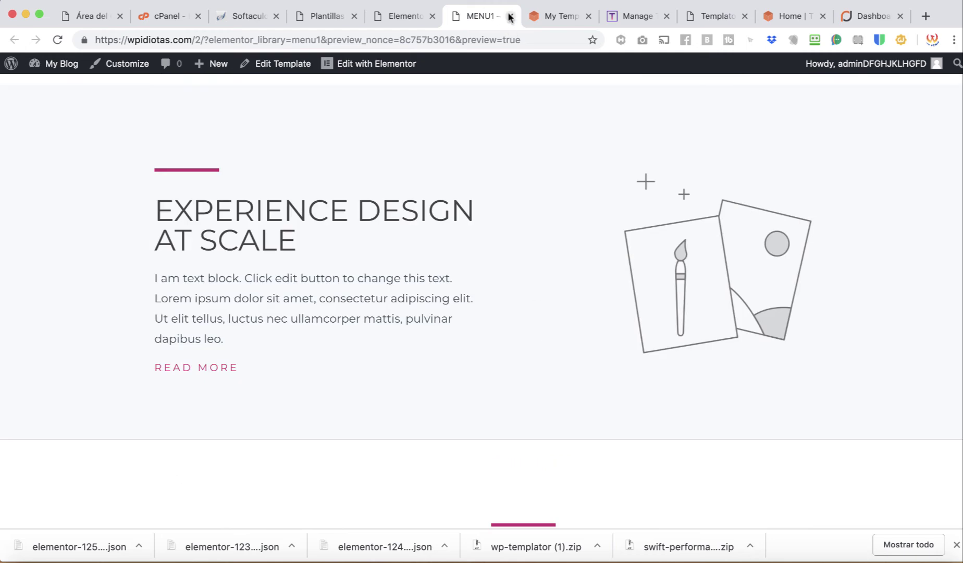
pyautogui.click(511, 16)
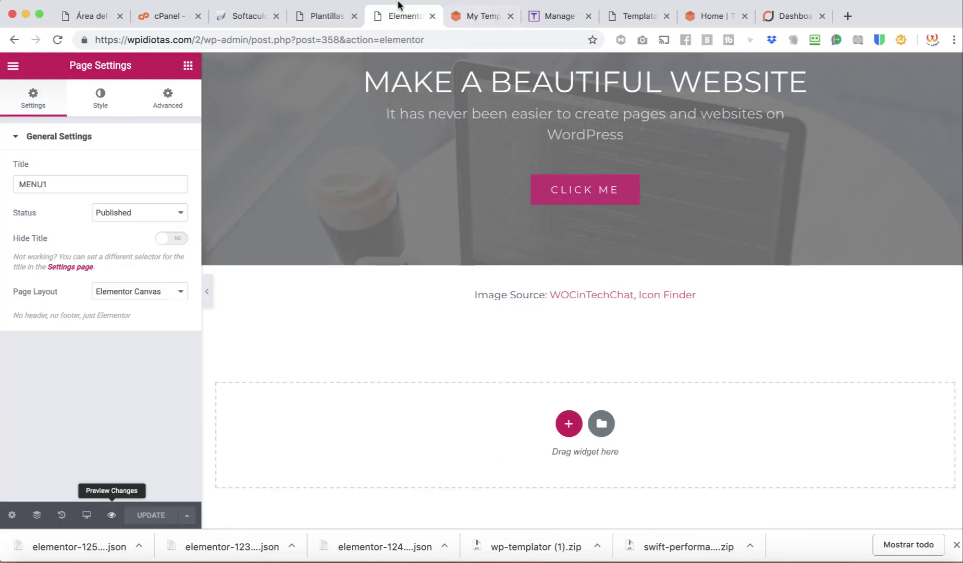
pyautogui.click(17, 43)
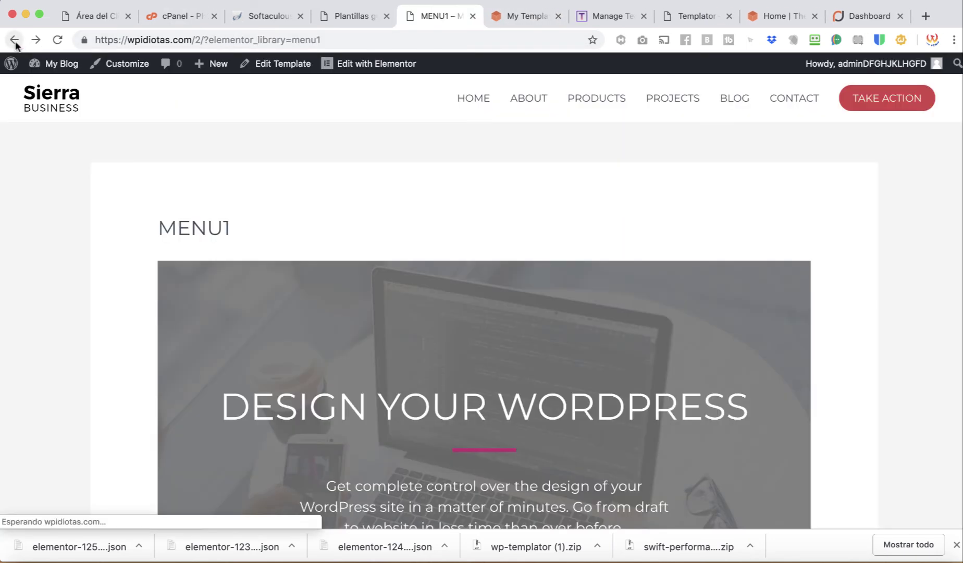
# Return to the saved templates list and import the nono 404 template from the Templator cloud.
pyautogui.click(14, 40)
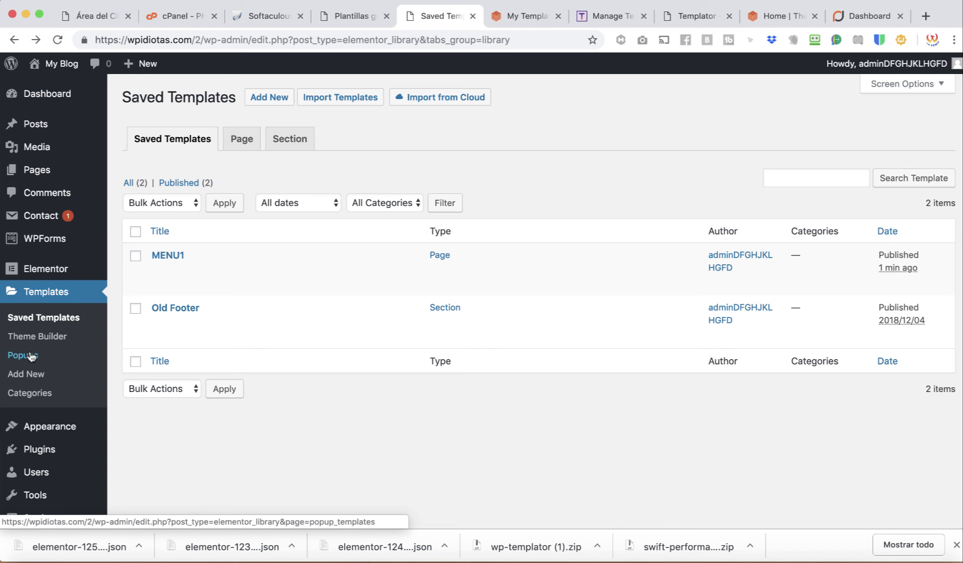
pyautogui.click(415, 102)
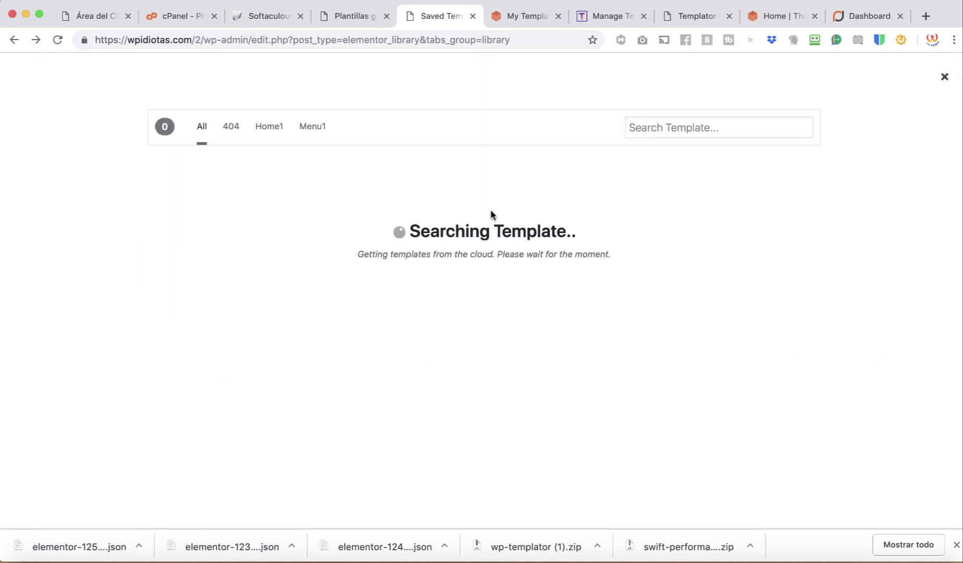
pyautogui.moveTo(239, 297)
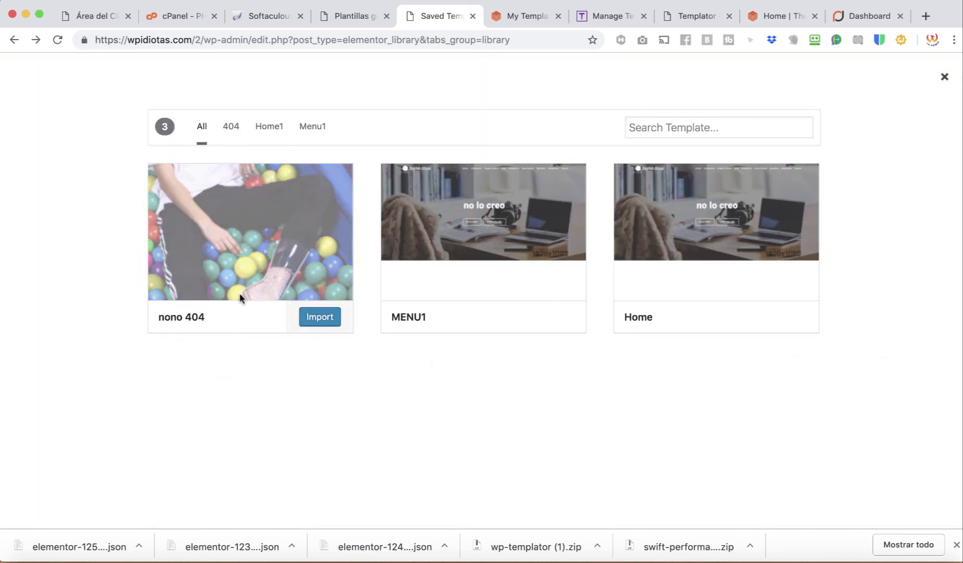
pyautogui.click(318, 316)
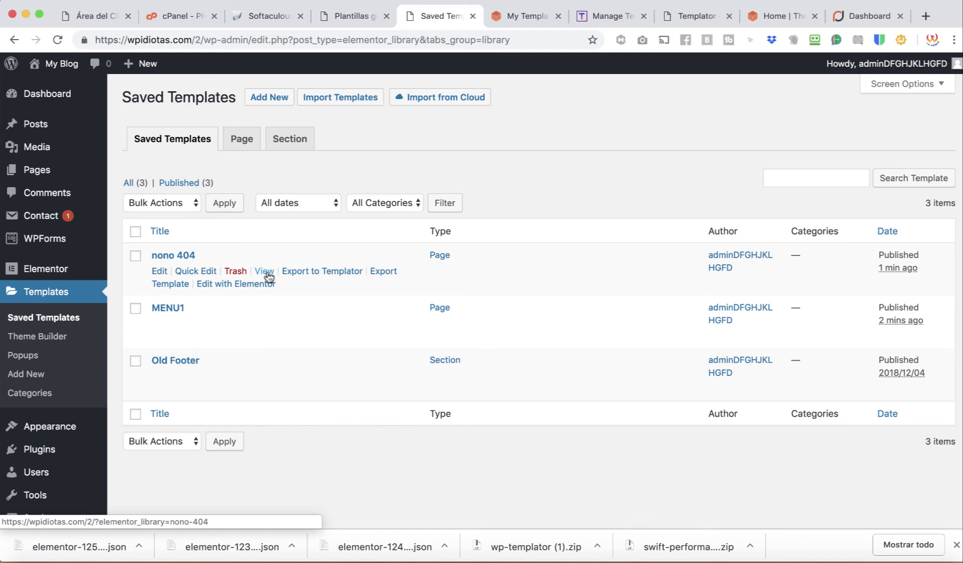
# View the imported nono 404 template, edit it with Elementor and set its page layout to Elementor Canvas.
pyautogui.click(264, 272)
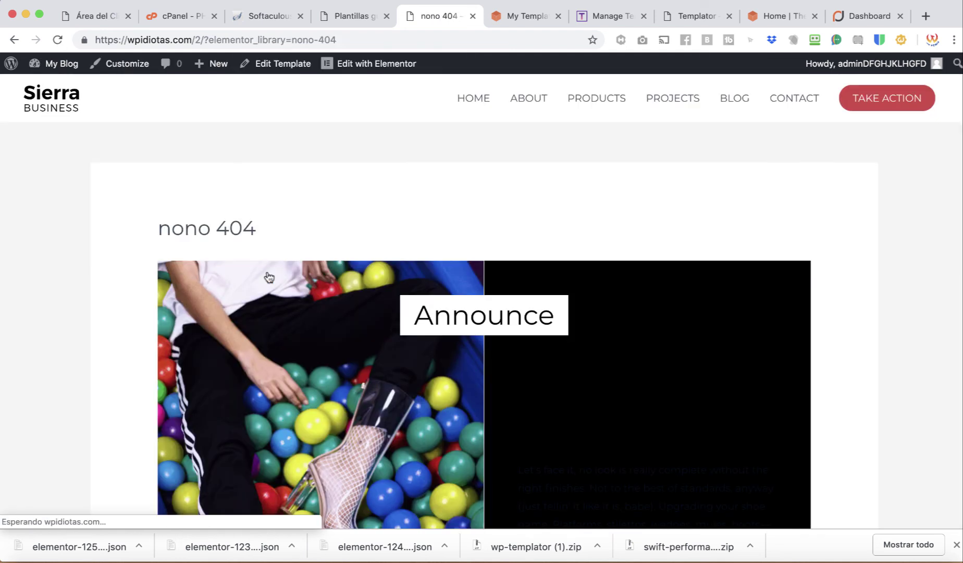
pyautogui.click(364, 65)
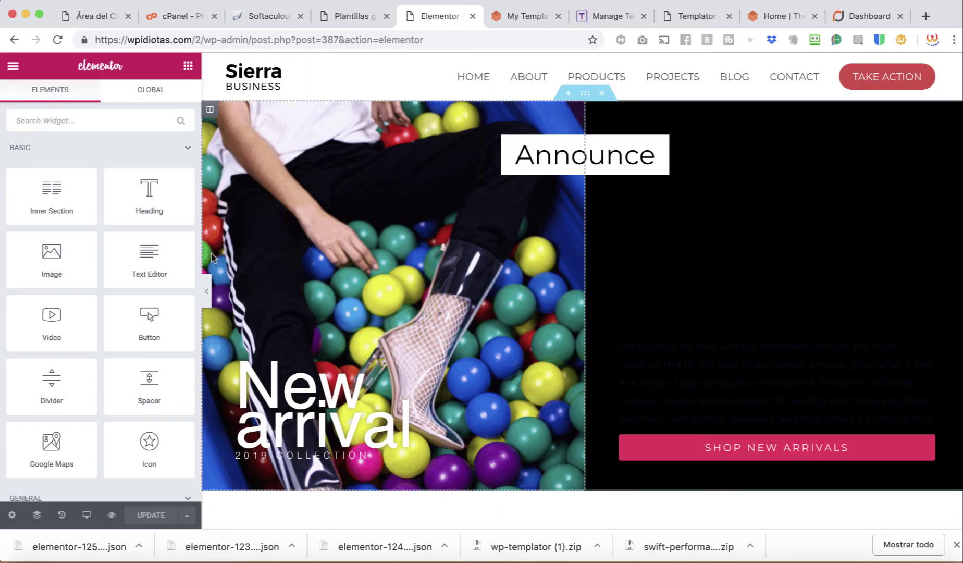
pyautogui.click(12, 515)
pyautogui.click(151, 291)
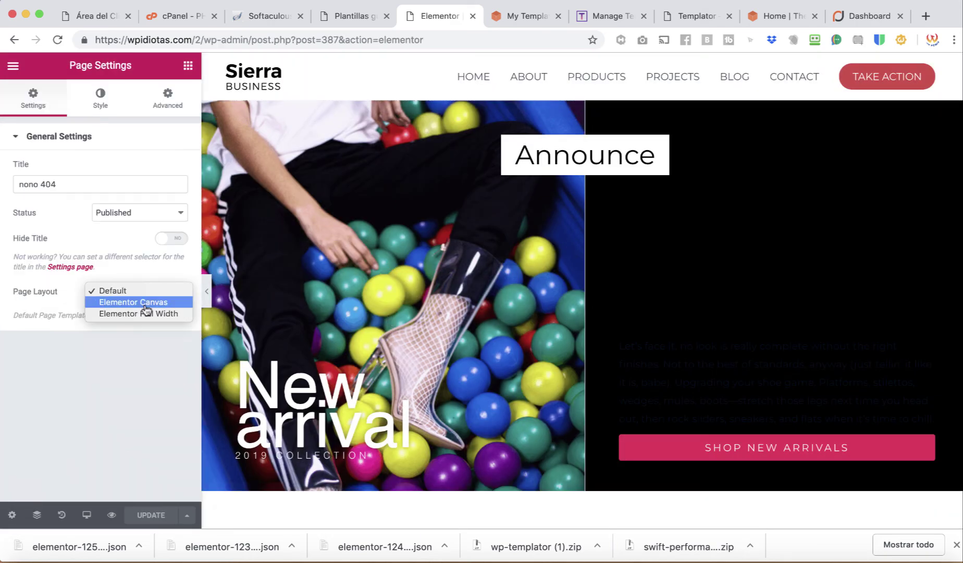
pyautogui.click(152, 302)
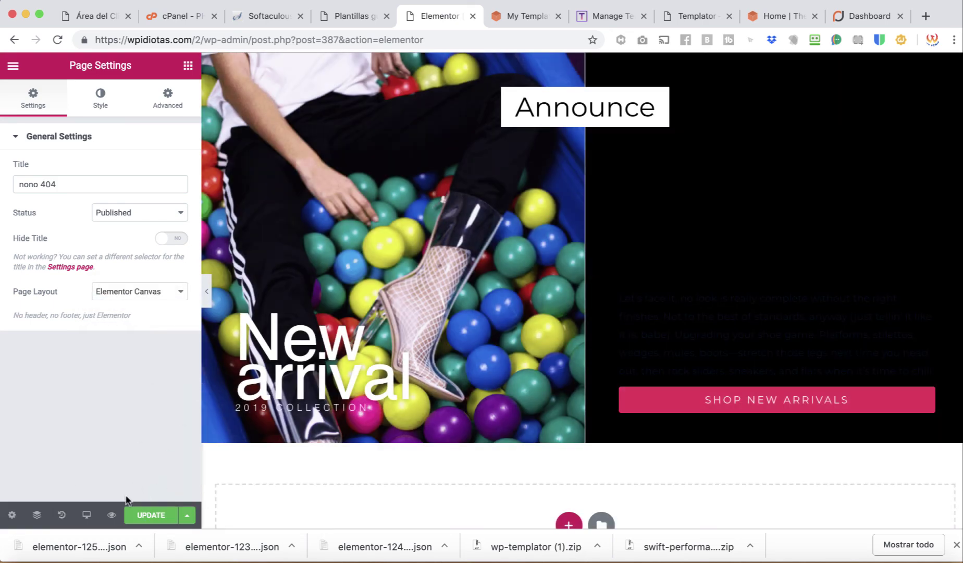
# Preview the nono 404 template in its Canvas layout, return to the editor and leave it without saving.
pyautogui.click(111, 515)
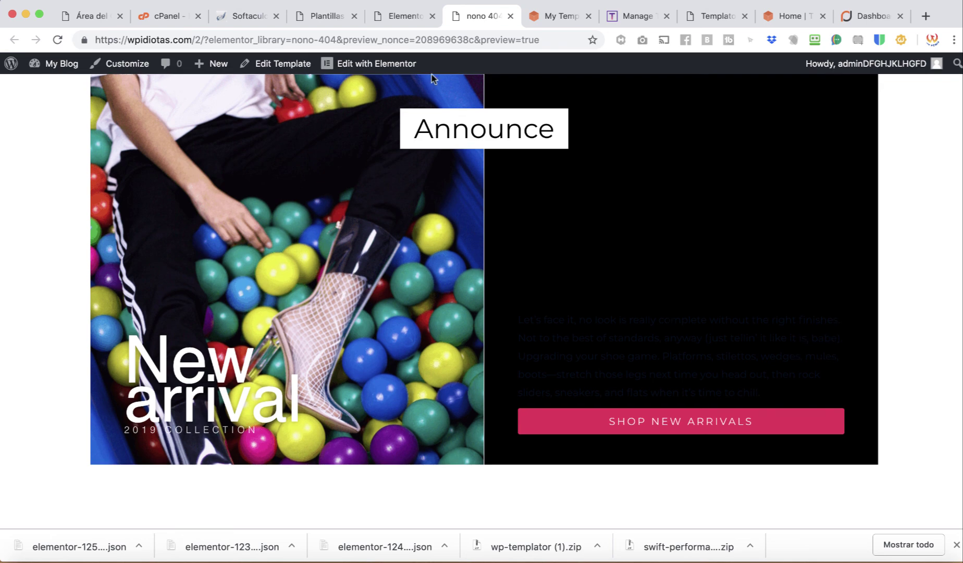
pyautogui.click(412, 19)
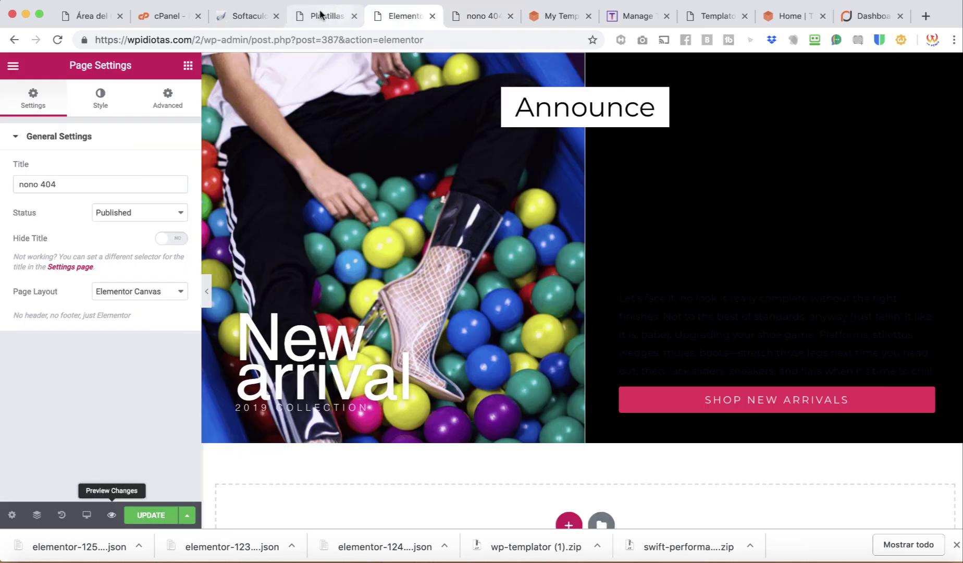
pyautogui.click(17, 39)
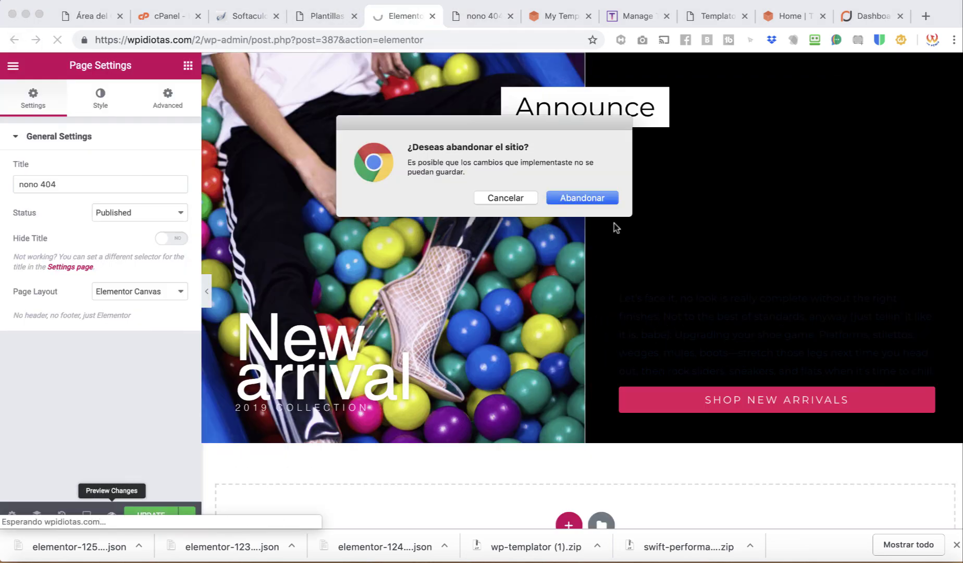
pyautogui.click(582, 198)
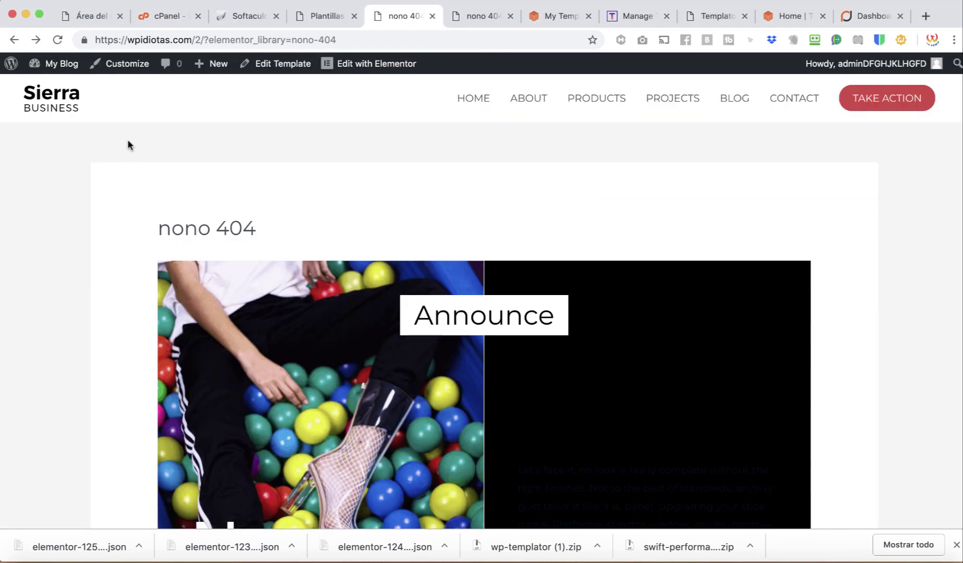
# Go to the WordPress dashboard, open the installed plugins list and check which Elementor and Templator plugins are active.
pyautogui.click(68, 66)
pyautogui.moveTo(98, 233)
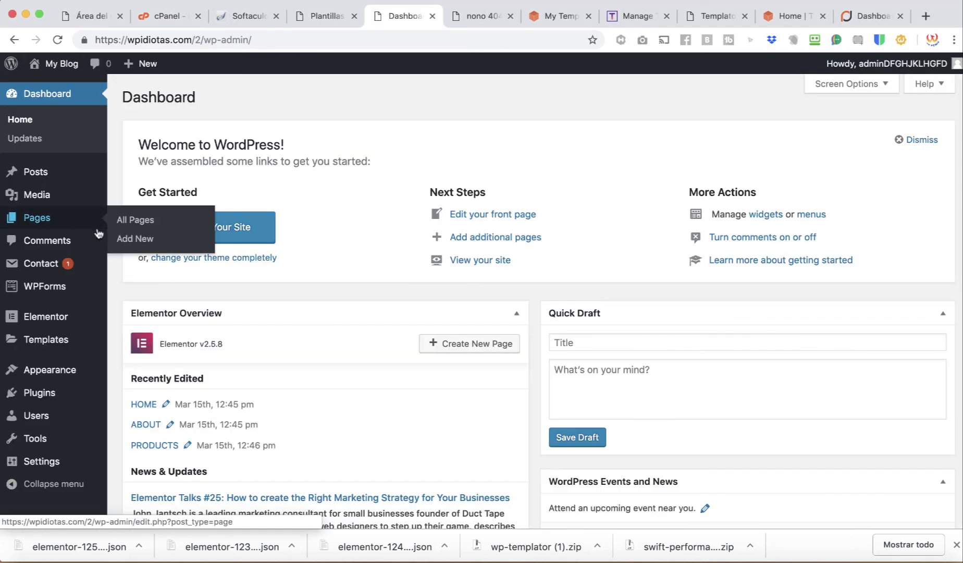
pyautogui.scroll(-1, 254, 346)
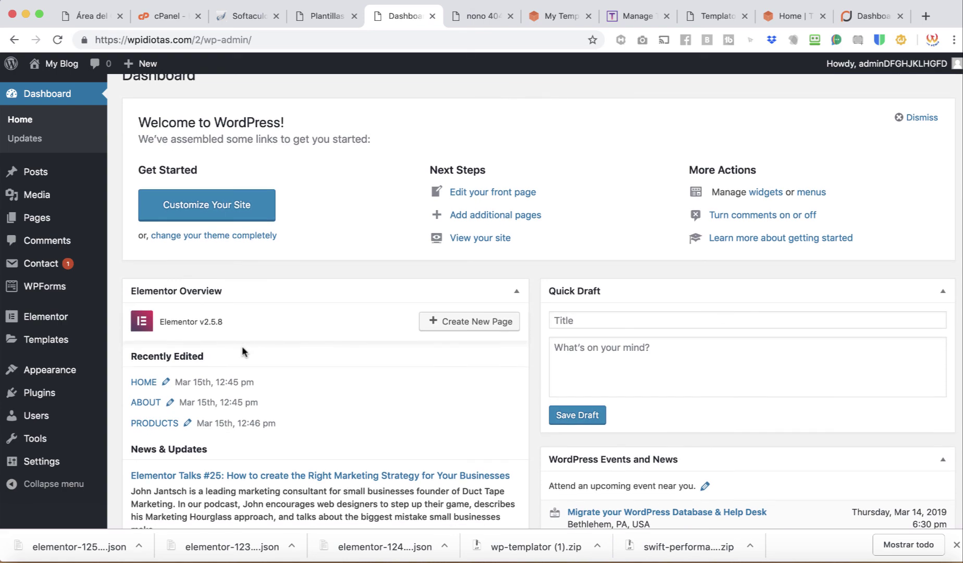
pyautogui.moveTo(40, 393)
pyautogui.click(141, 397)
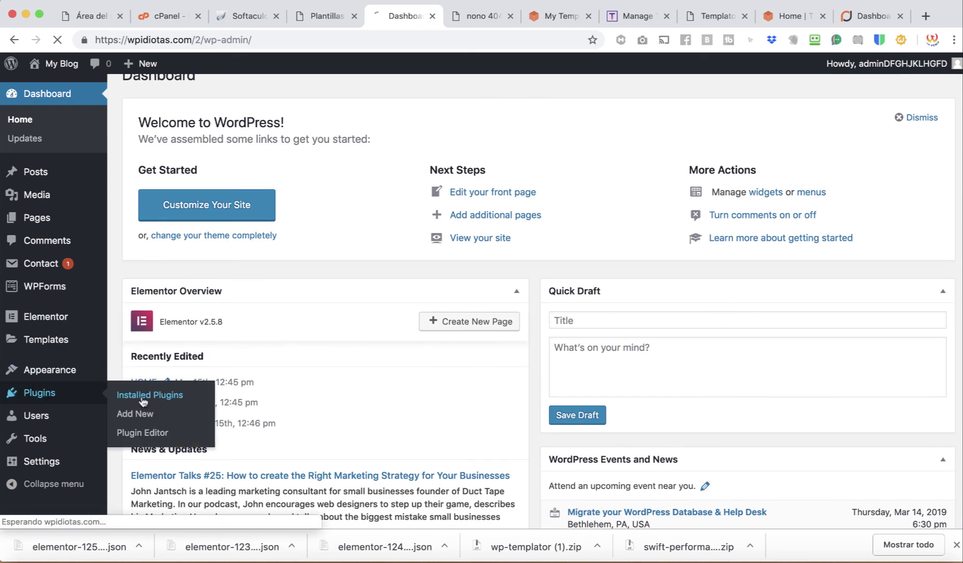
pyautogui.scroll(-6, 208, 386)
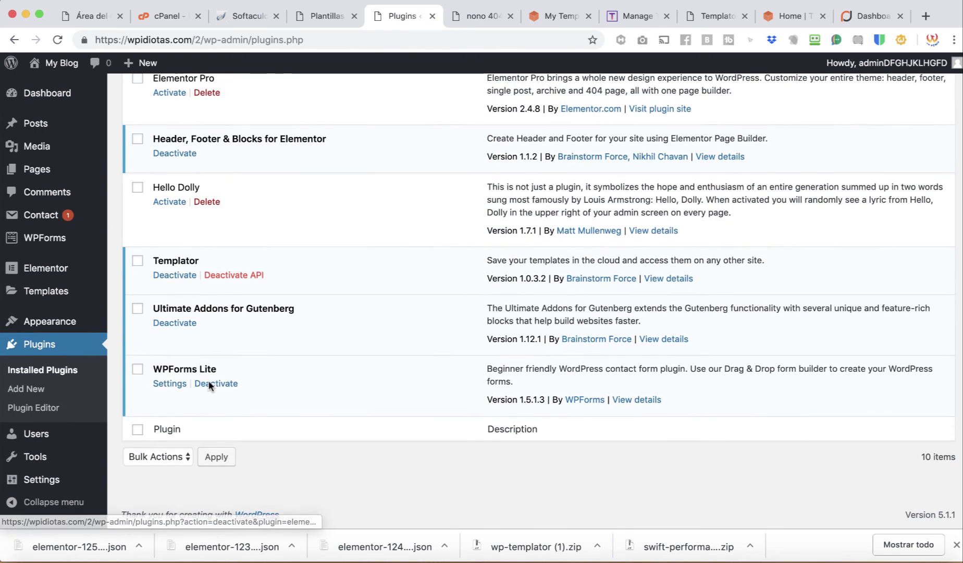
pyautogui.scroll(7, 209, 385)
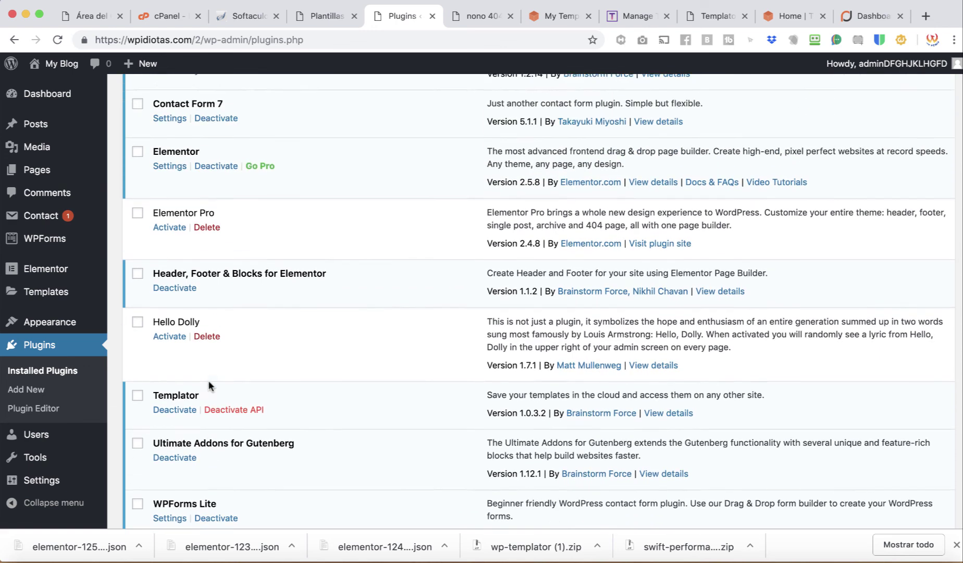
pyautogui.scroll(-3, 331, 304)
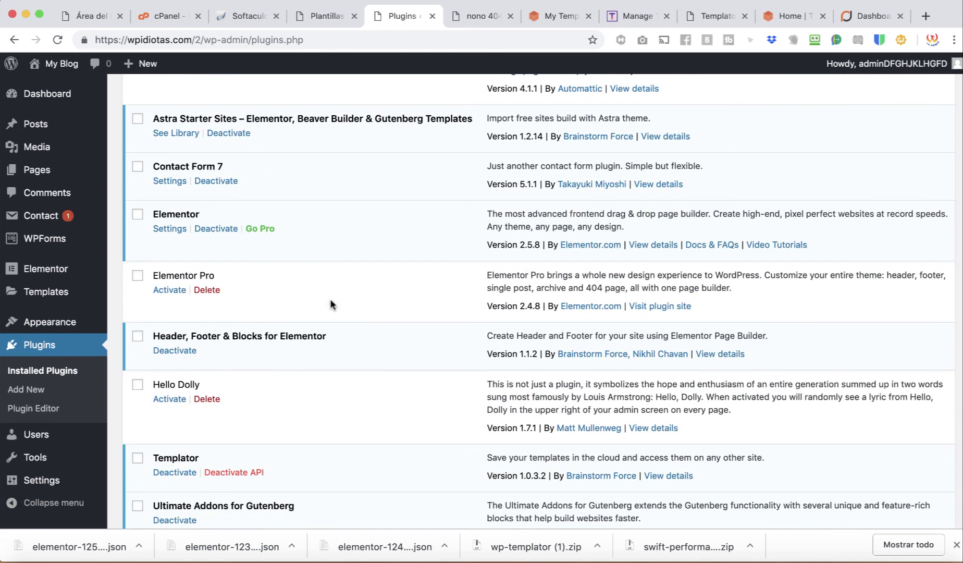
pyautogui.scroll(2, 330, 304)
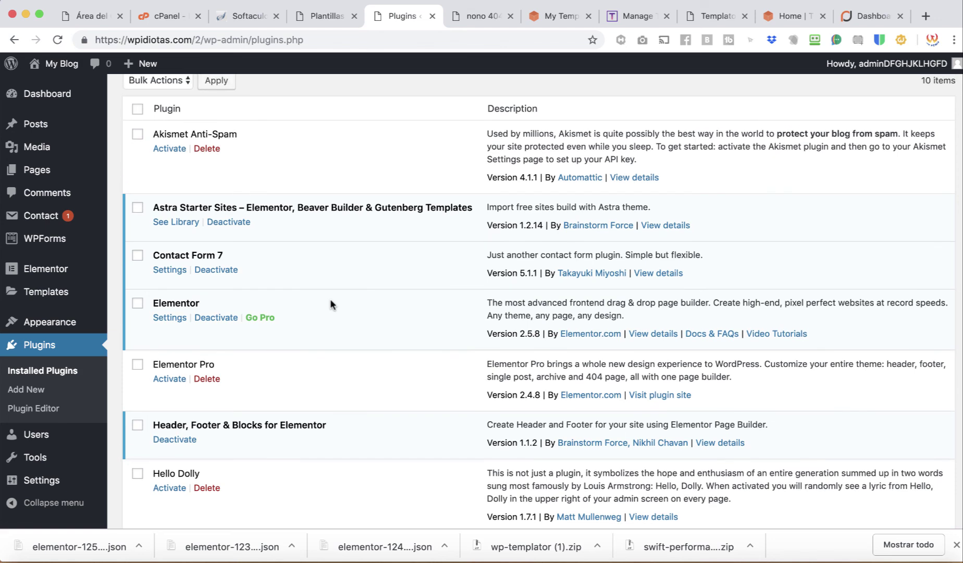
pyautogui.scroll(2, 330, 303)
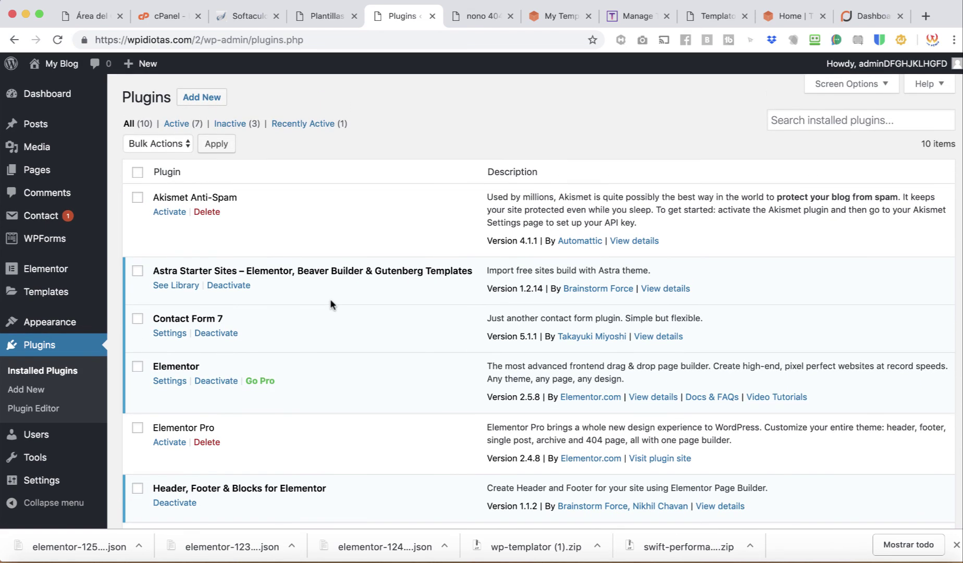